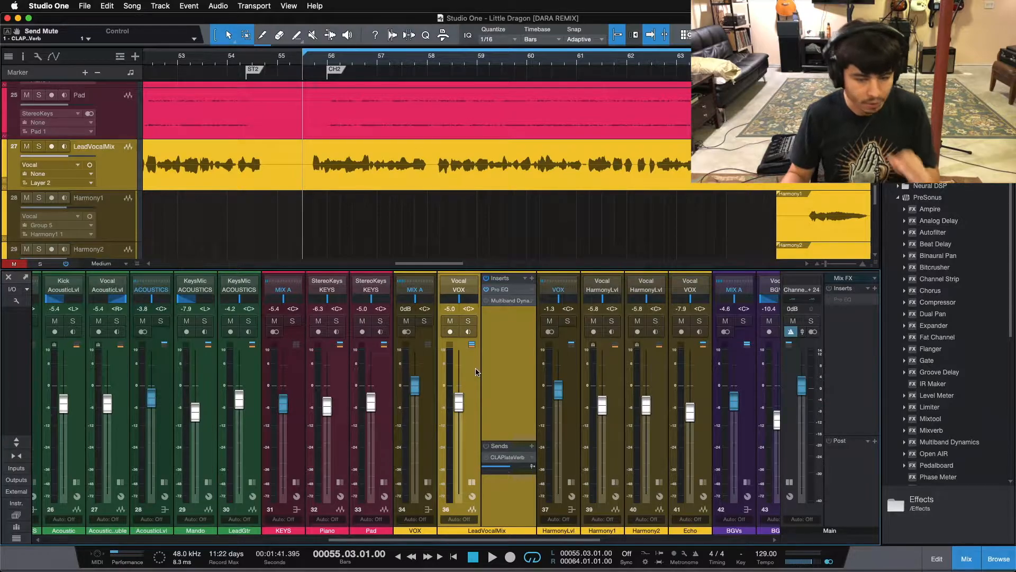
Step: Play the chorus from the loop start at bar 55 to hear the LeadVocalMix without added compression, and return to the start
key("space")
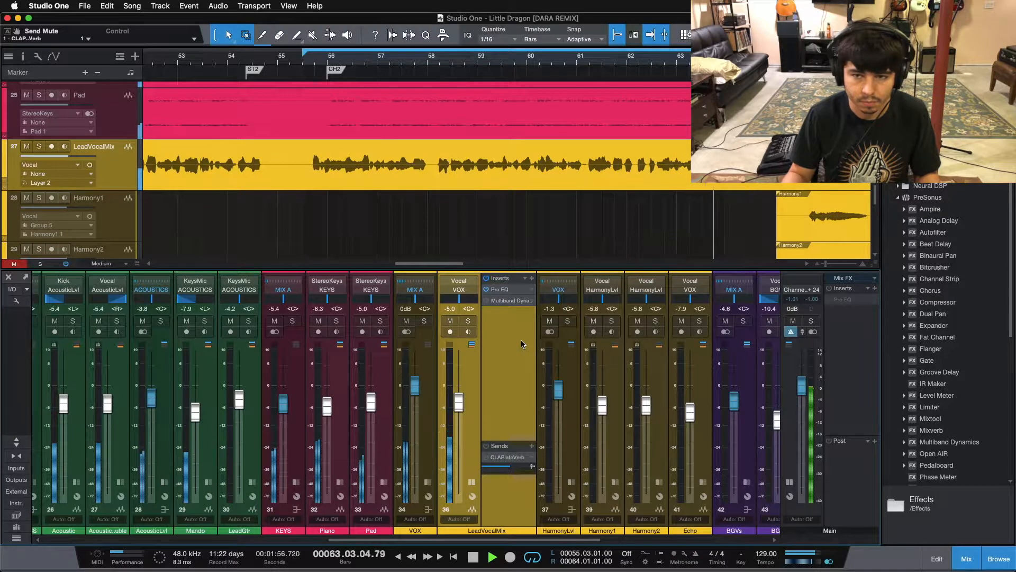
key("space")
key("KP_1")
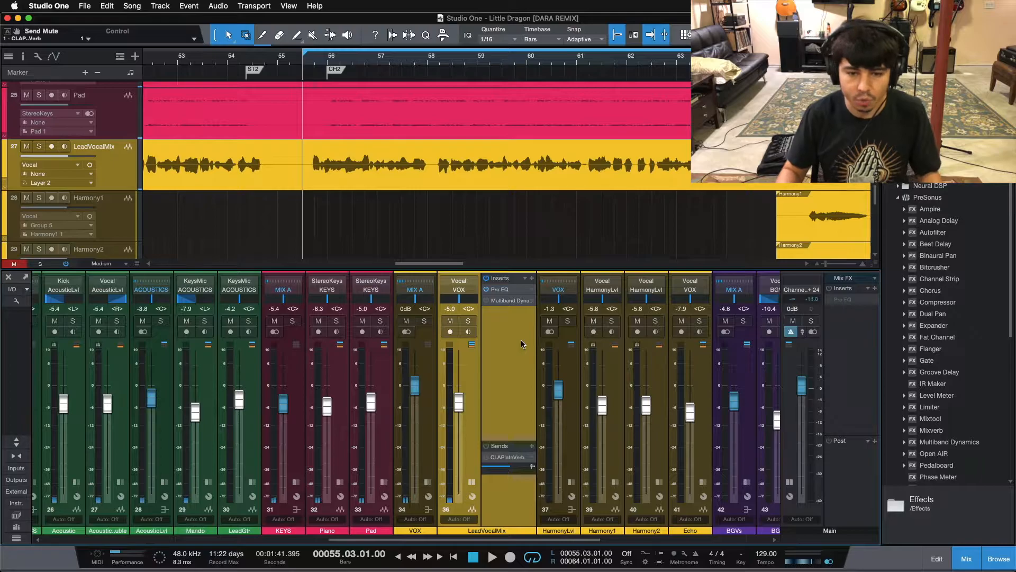
Step: Insert a Fat Channel on the LeadVocalMix channel between Pro EQ and Multiband Dynamics and open its editor
left_click_drag(936, 338, 500, 300)
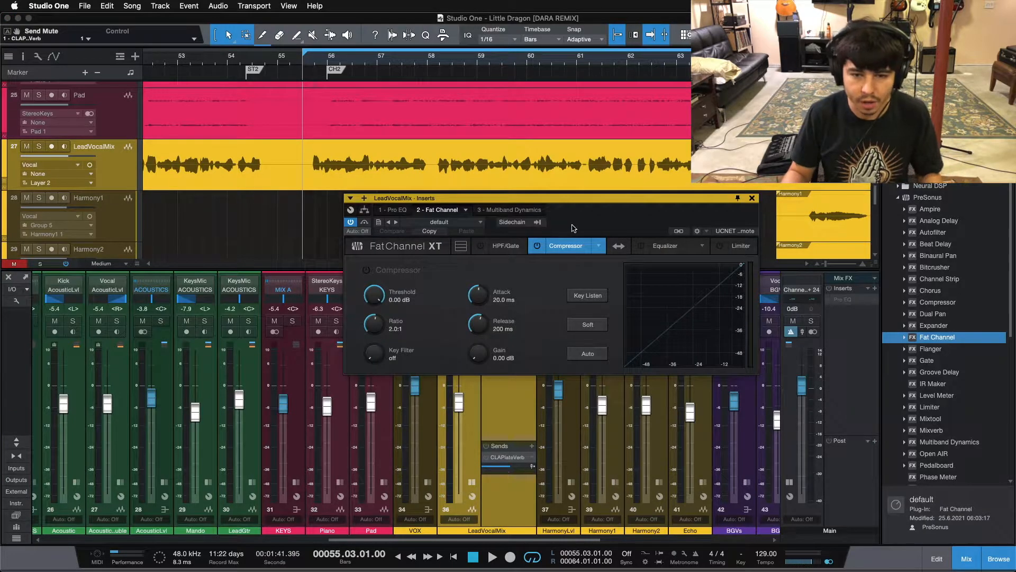
left_click_drag(572, 225, 553, 272)
left_click(733, 246)
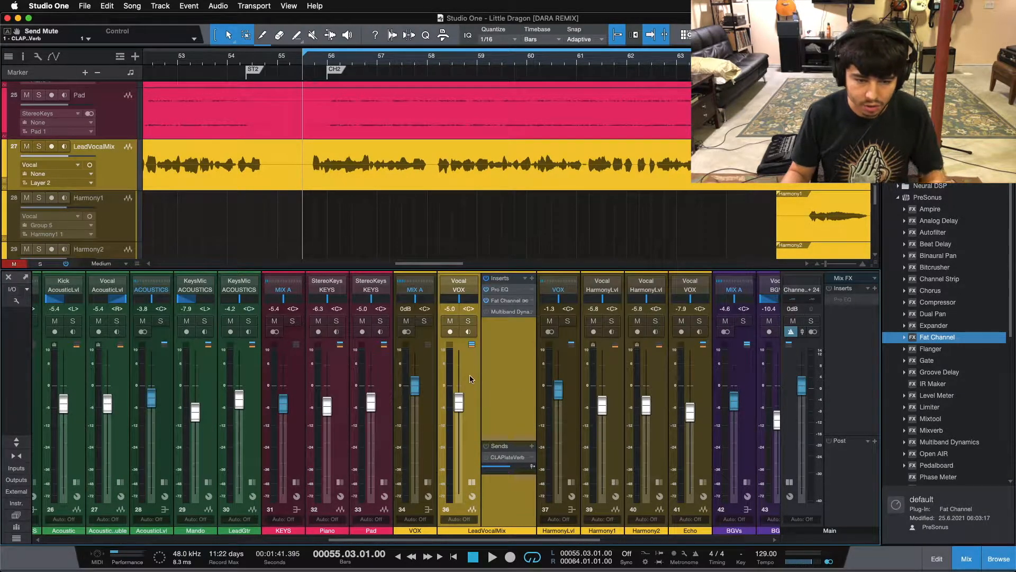
left_click(507, 300)
left_click_drag(591, 267, 572, 278)
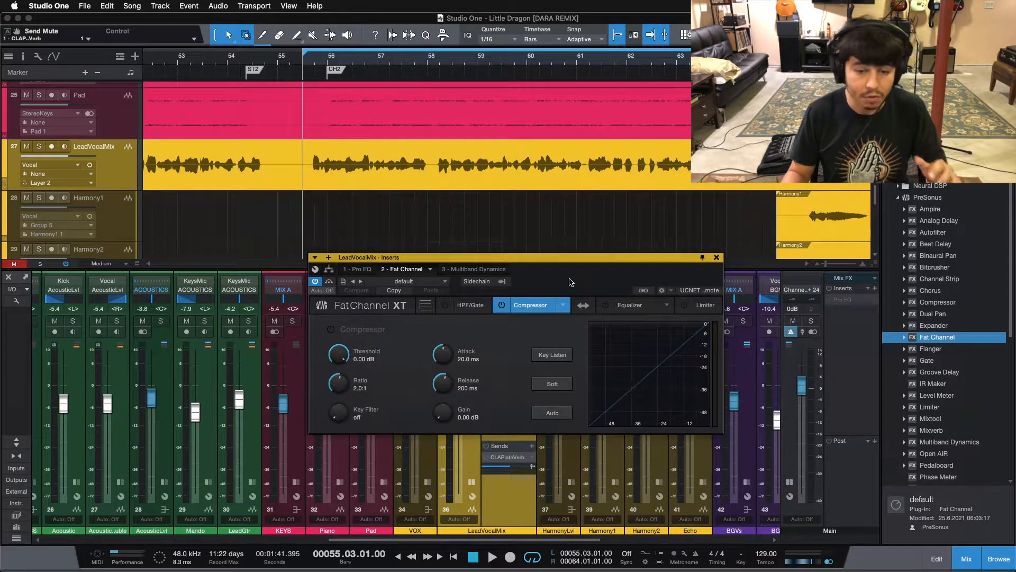
Step: Choose the FET model for the Fat Channel's compressor and move the plug-in window clear of the LeadVocalMix inserts
left_click(563, 305)
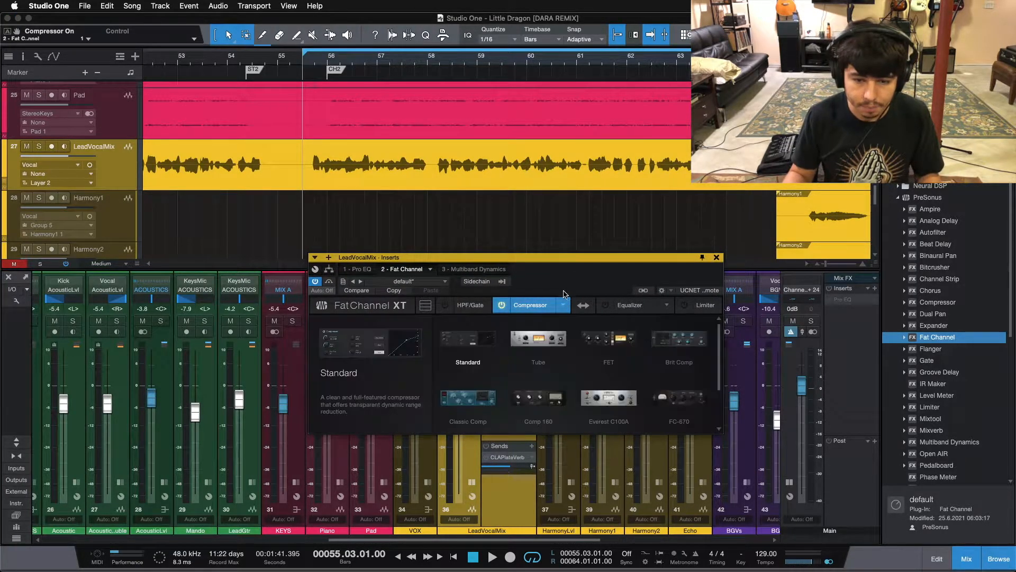
left_click(605, 337)
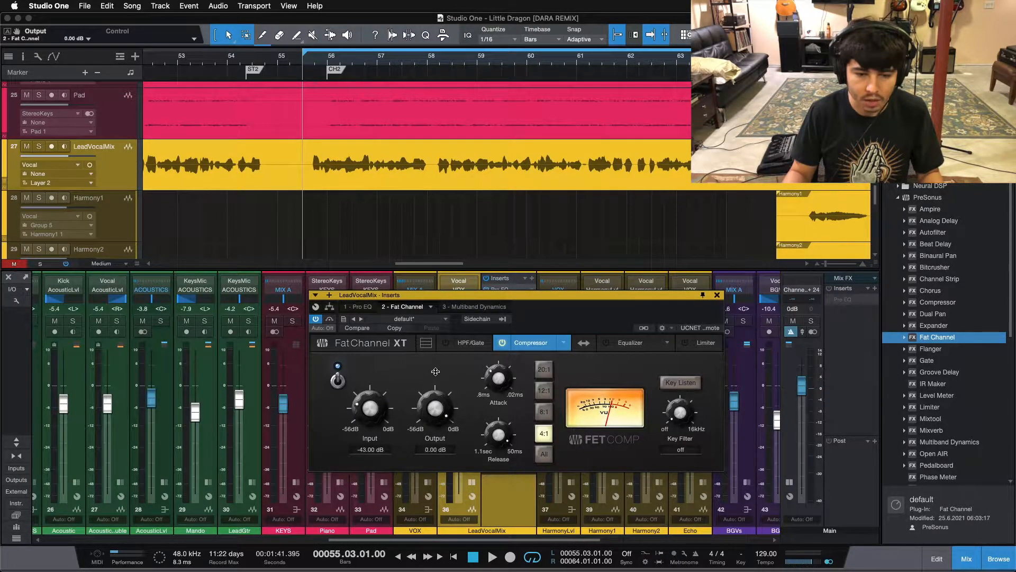
left_click_drag(557, 324, 549, 299)
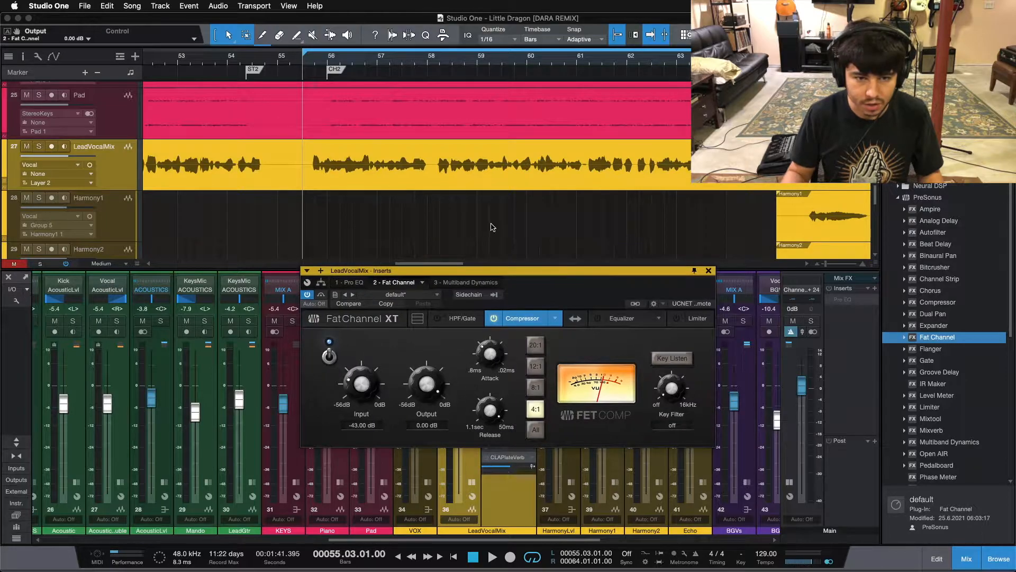
left_click_drag(490, 265, 480, 352)
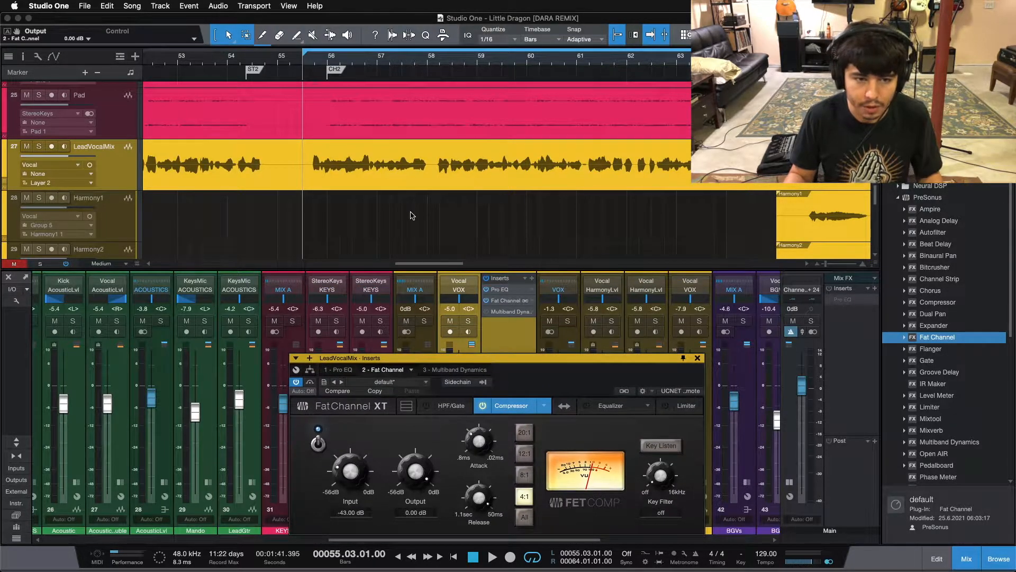
Step: Audition the chorus vocal with the FET compressor's default settings and return to the loop start
key("space")
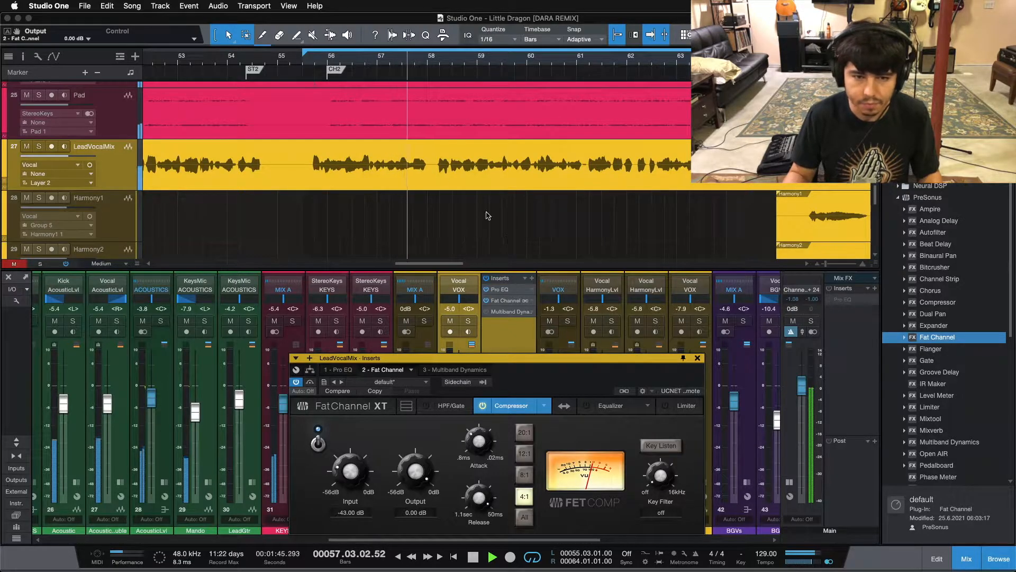
scroll(523, 228, "up", 1)
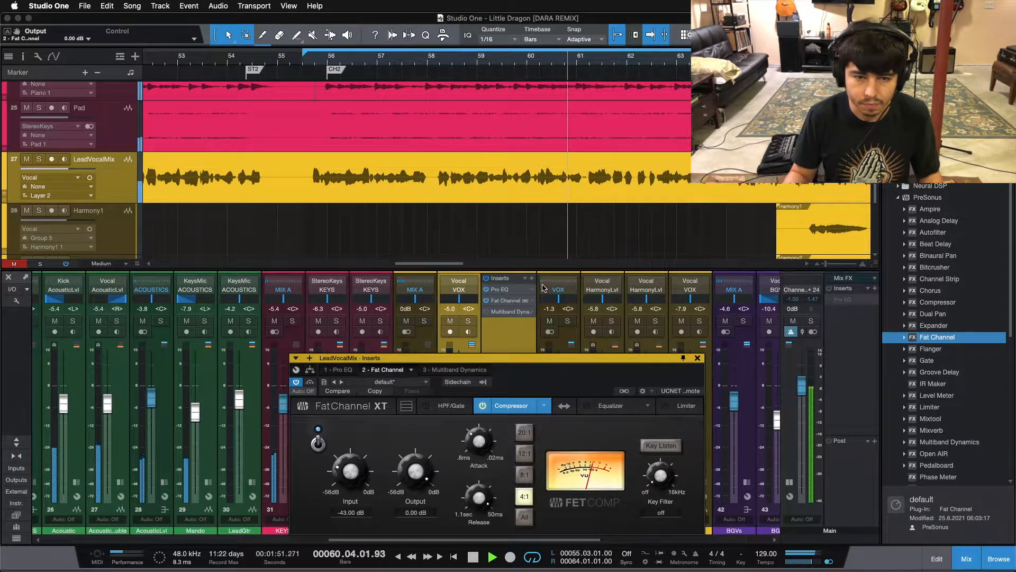
key("space")
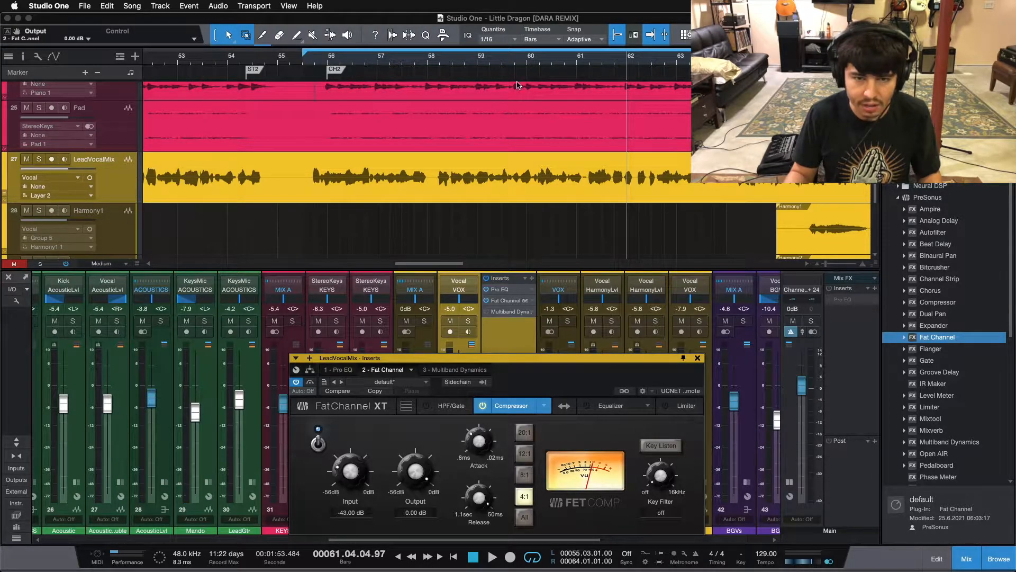
left_click(505, 65)
key("space")
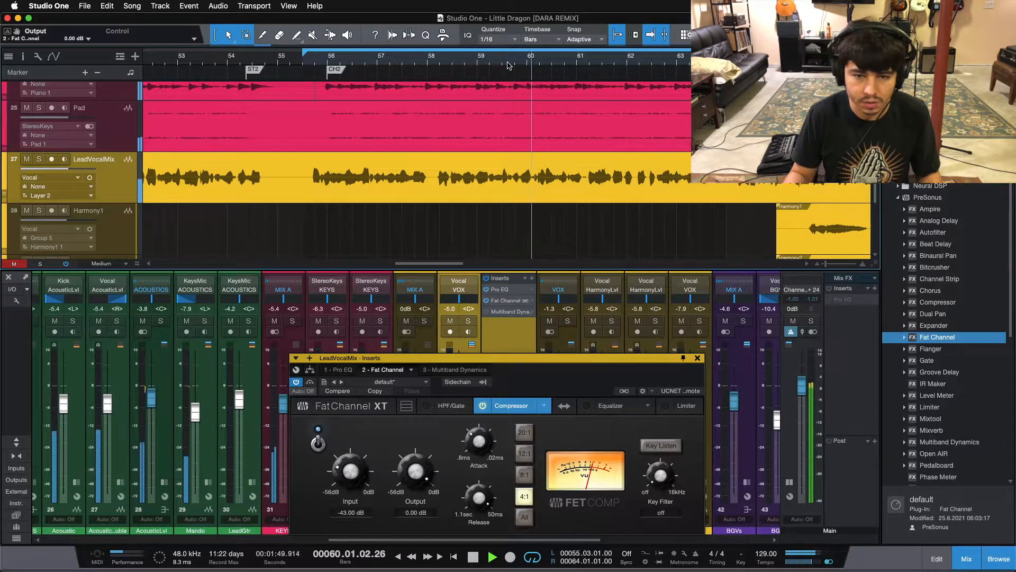
key("space")
left_click_drag(525, 373, 527, 241)
key("KP_1")
Step: Set the FET compressor's Output to -29.12 dB and raise its Input to -19.04 dB while playing the chorus
left_click_drag(423, 332, 407, 379)
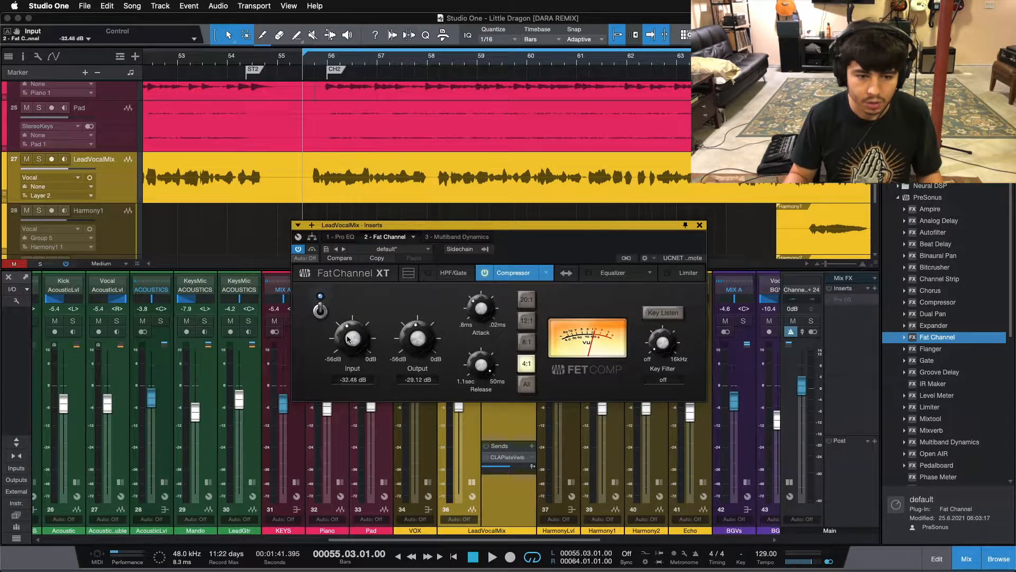
key("space")
scroll(348, 339, "up", 3)
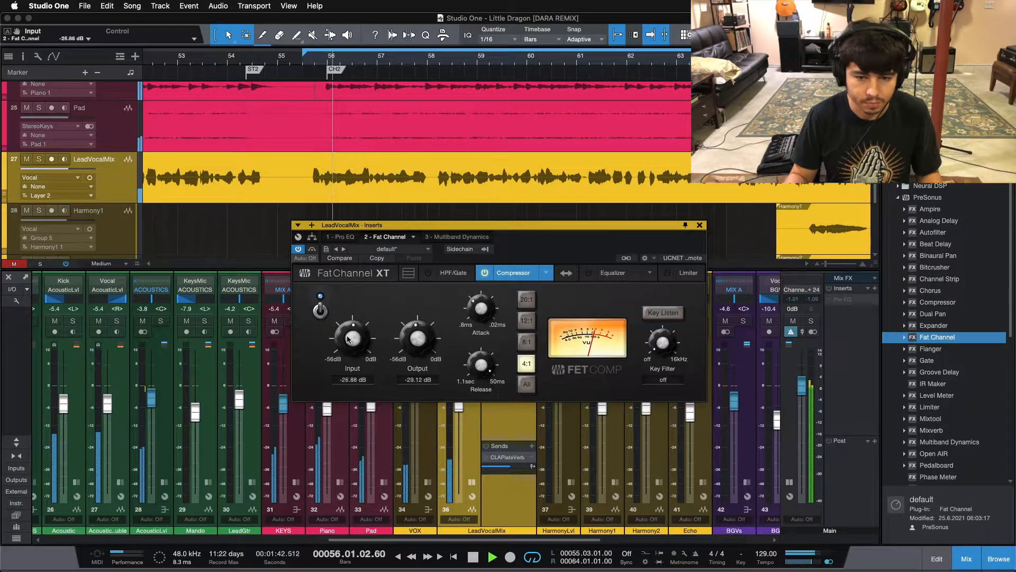
scroll(348, 339, "up", 3)
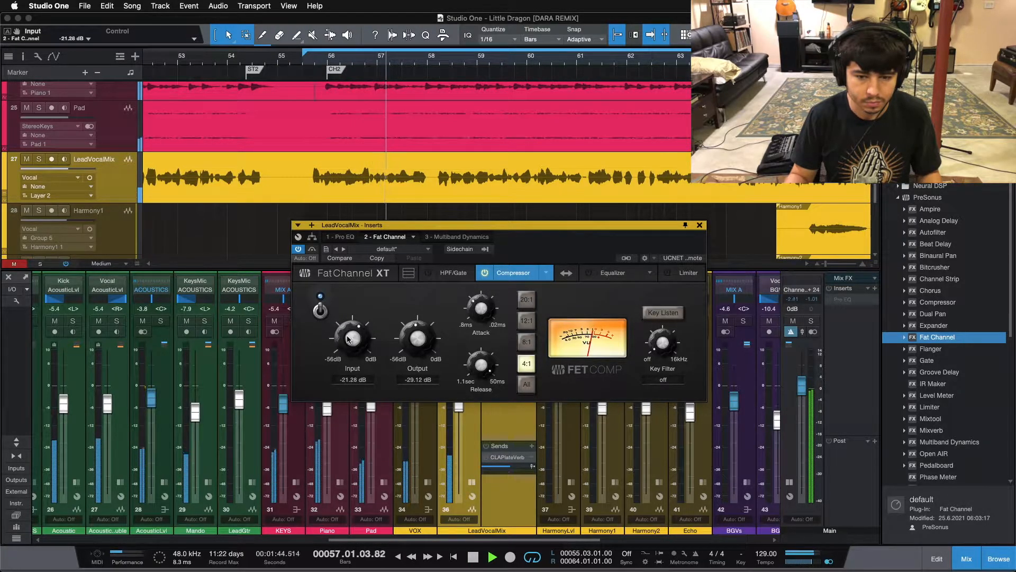
scroll(348, 339, "up", 1)
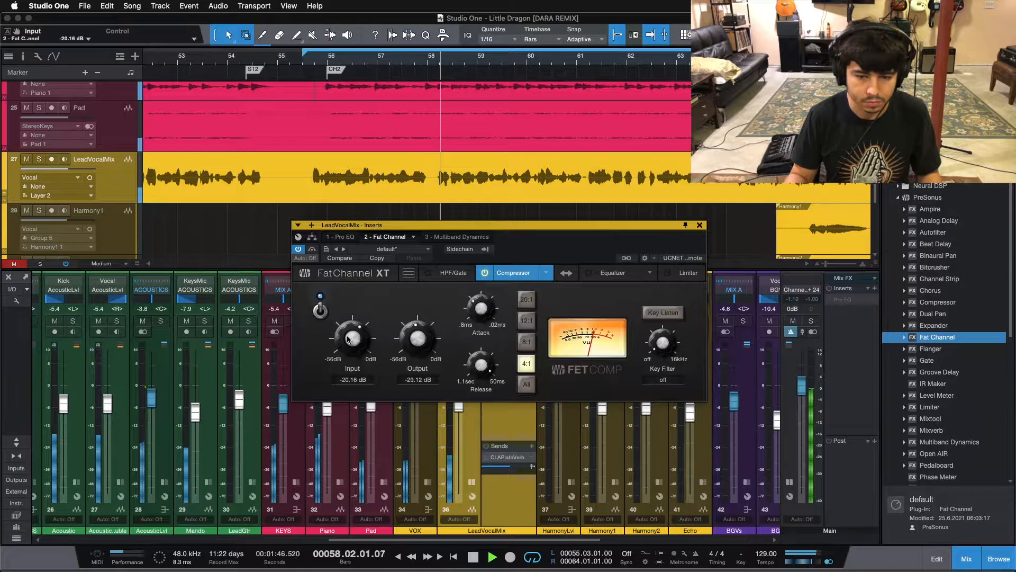
scroll(347, 339, "up", 1)
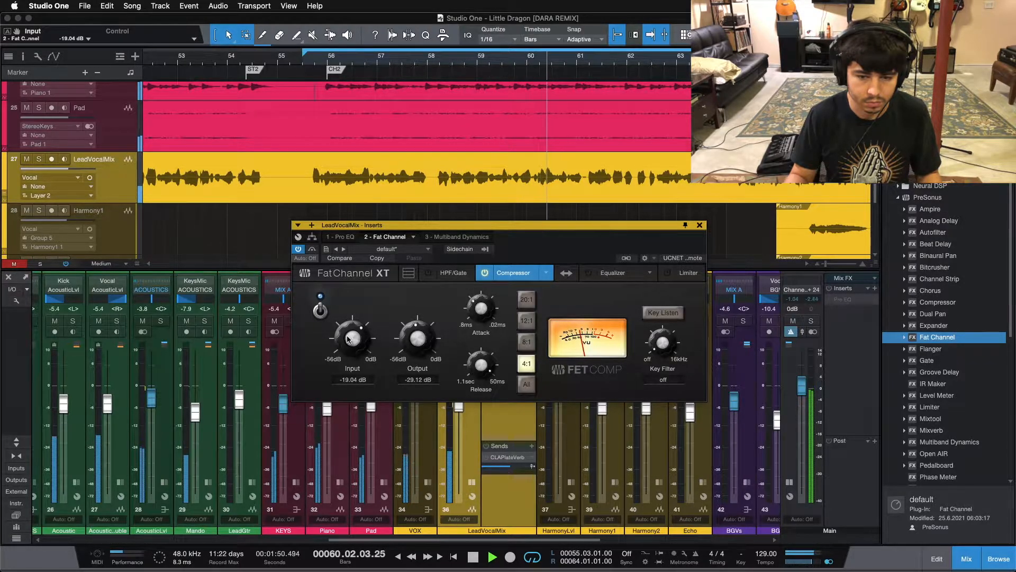
key("space")
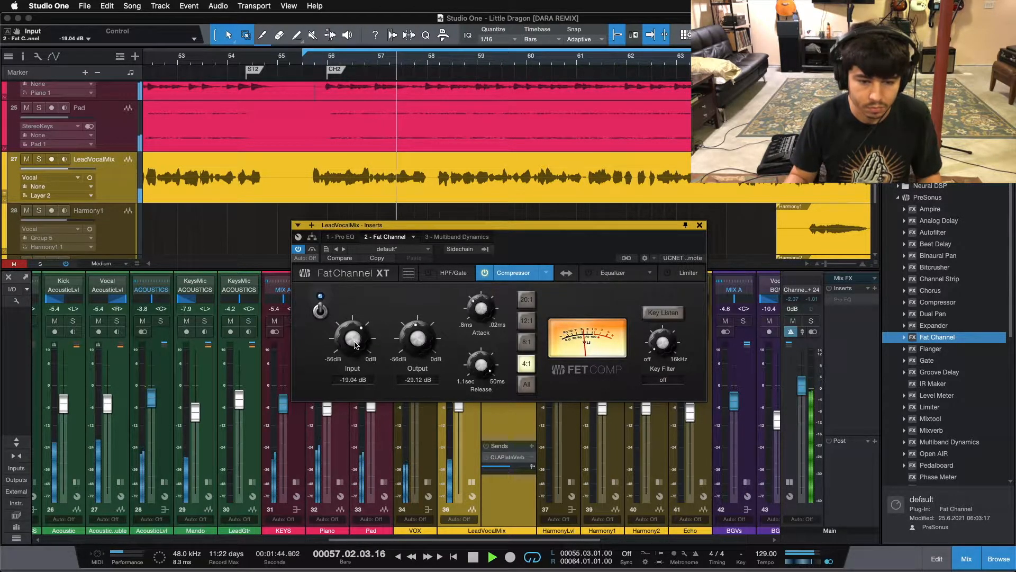
Step: Try the compressor's Input at -18.48 dB during playback and bring it back to -19.04 dB
left_click_drag(355, 345, 355, 344)
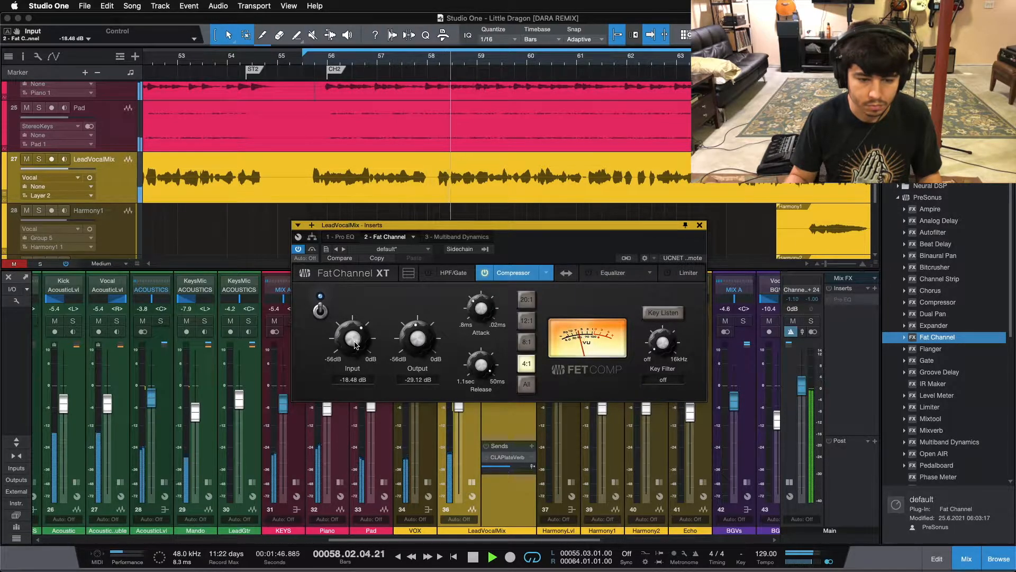
key("space")
key("shift+n")
key("space")
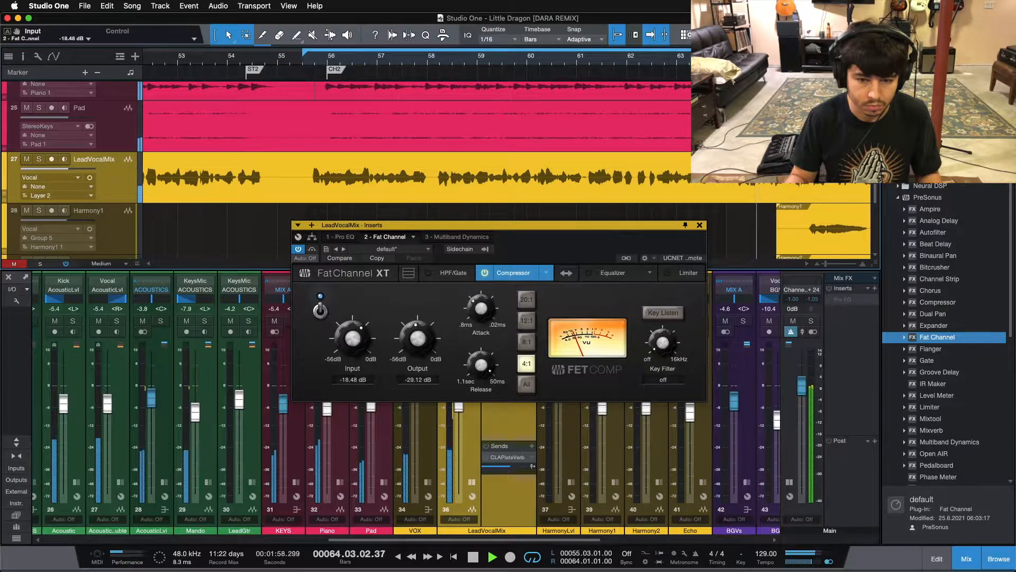
key("space")
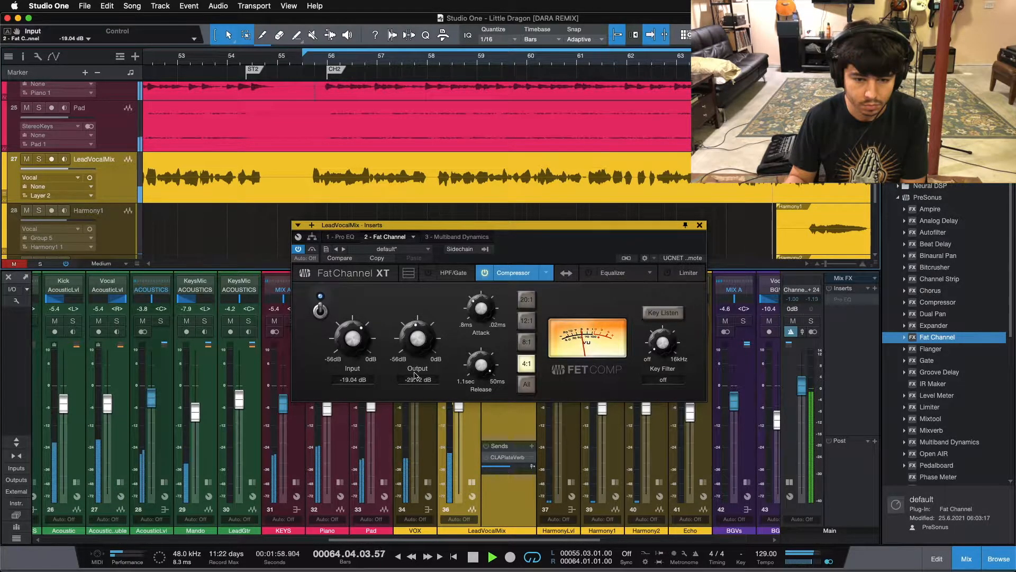
Step: Raise the compressor's Output to -20.72 dB and return to the loop start
key("space")
left_click_drag(418, 352, 420, 348)
key("KP_1")
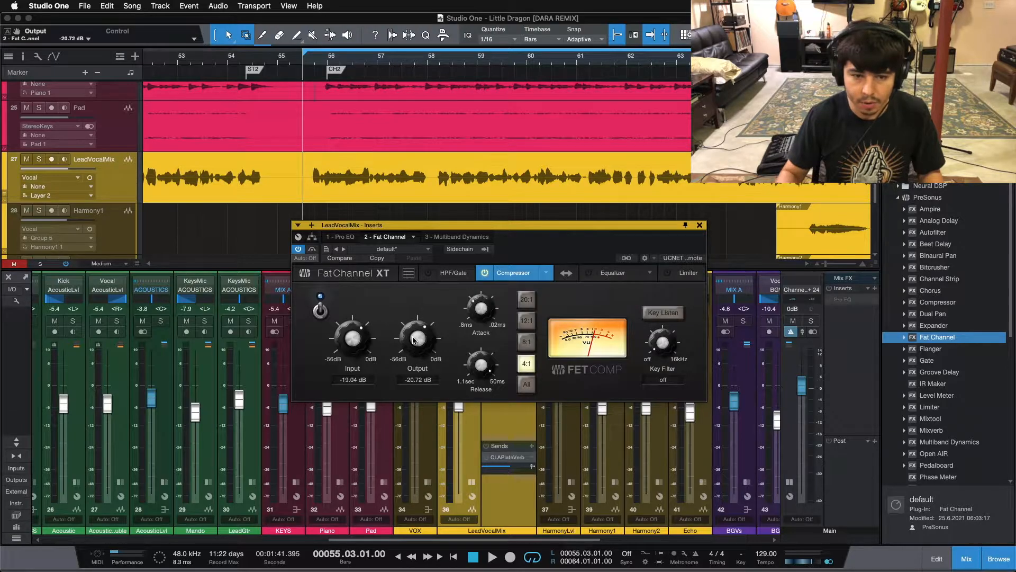
Step: Play the chorus and adjust the compressor's Output down to -23.52 dB and back up to -21.84 dB
key("space")
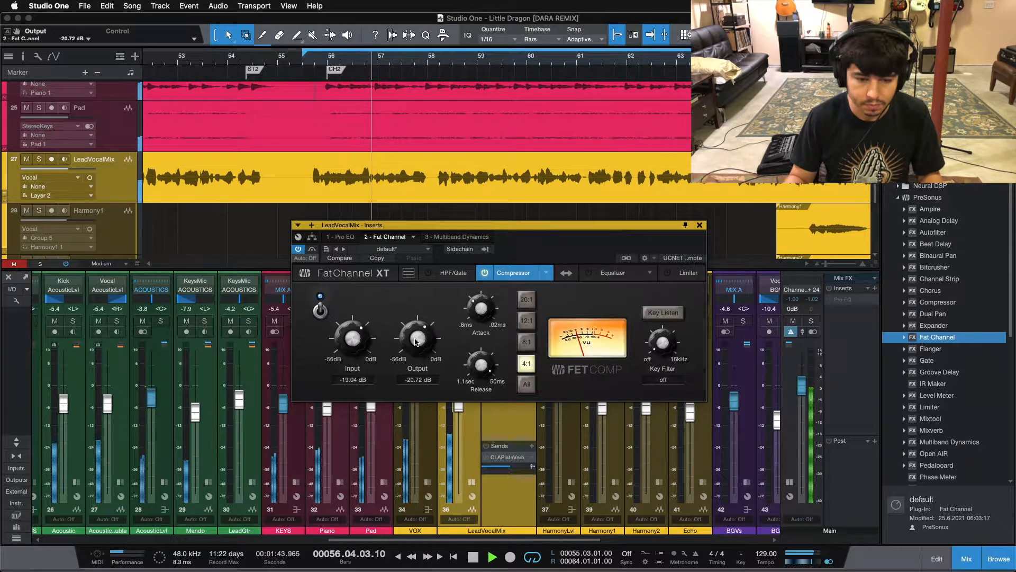
scroll(416, 341, "down", 4)
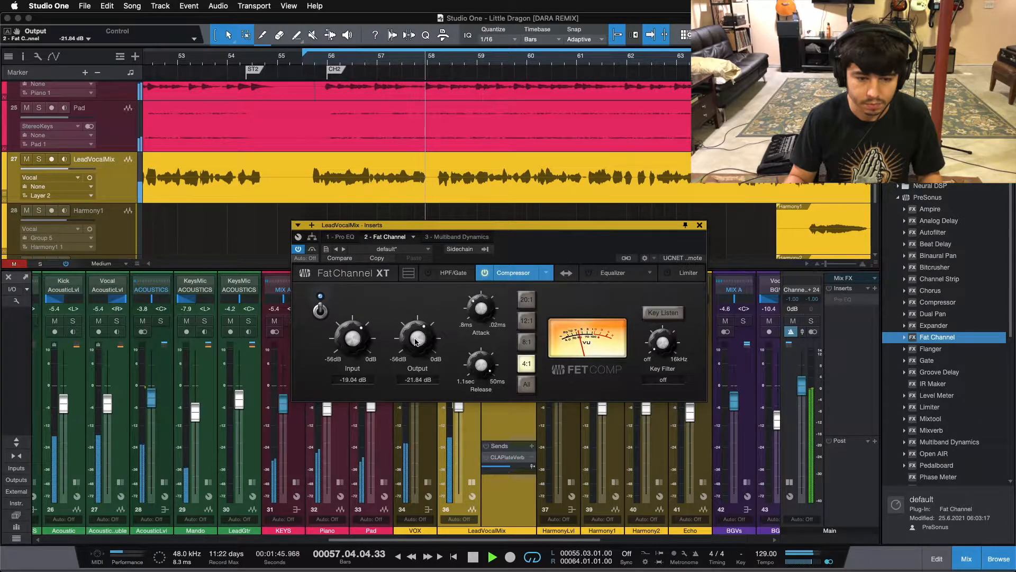
scroll(415, 341, "down", 2)
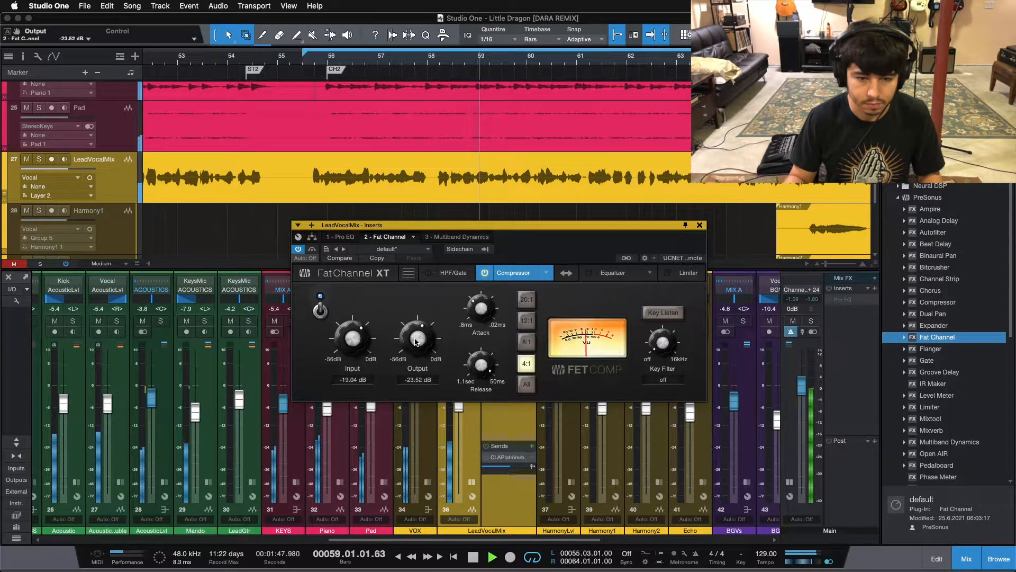
scroll(416, 341, "up", 2)
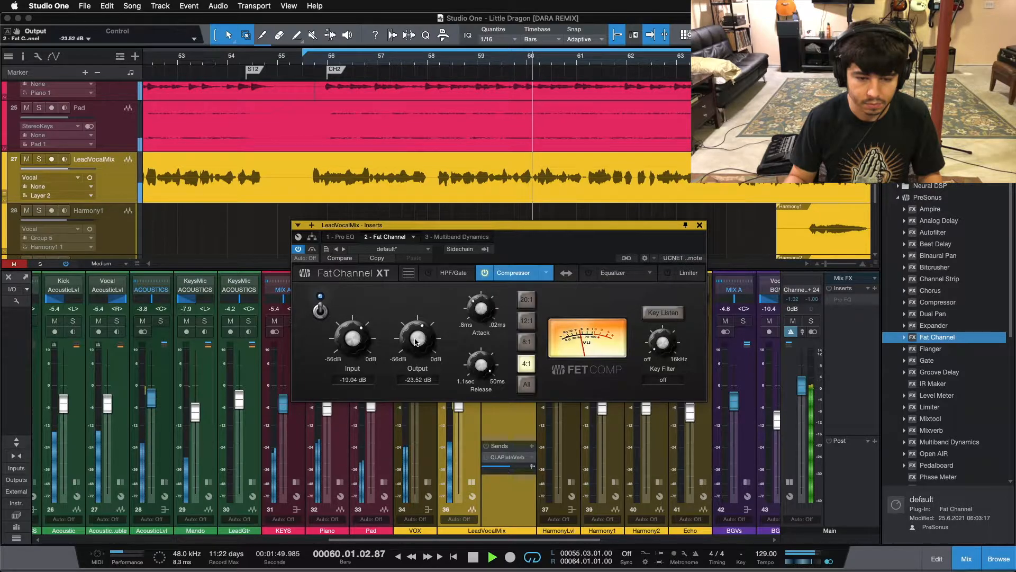
scroll(416, 341, "up", 2)
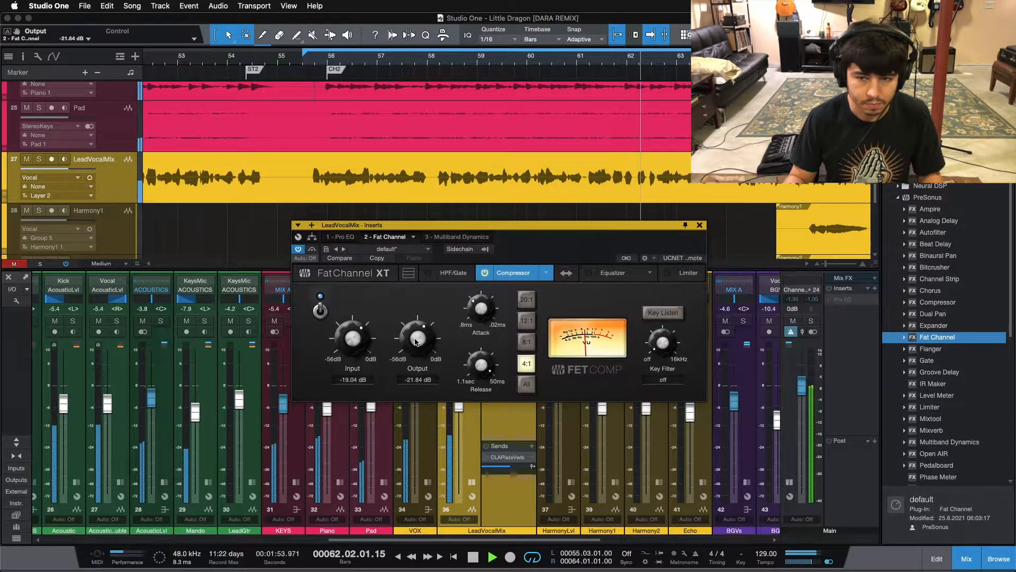
Step: Switch the FET compressor off and on again during playback to compare the vocal with and without compression
left_click_drag(573, 252, 650, 221)
key("space")
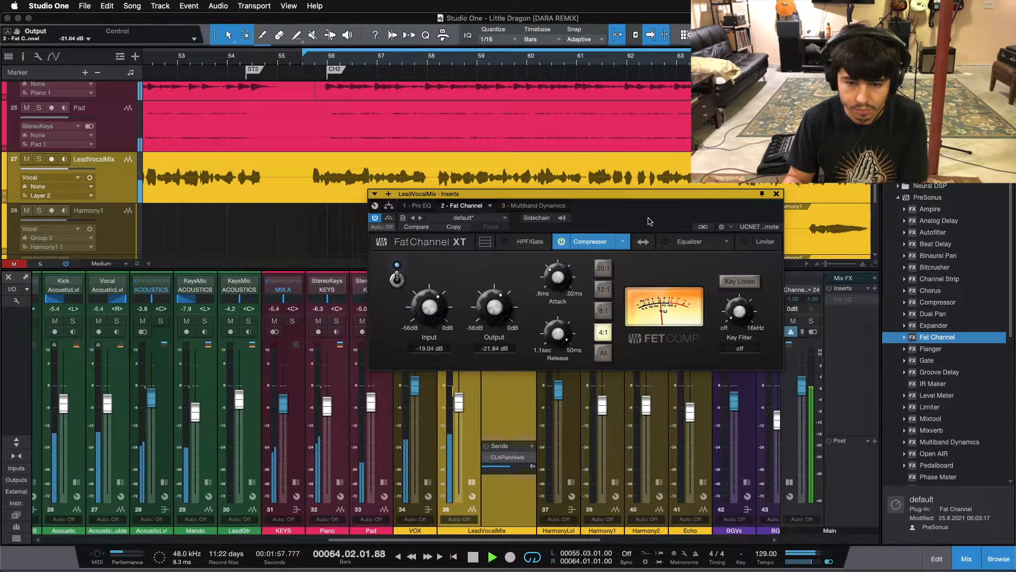
key("space")
left_click(393, 280)
key("space")
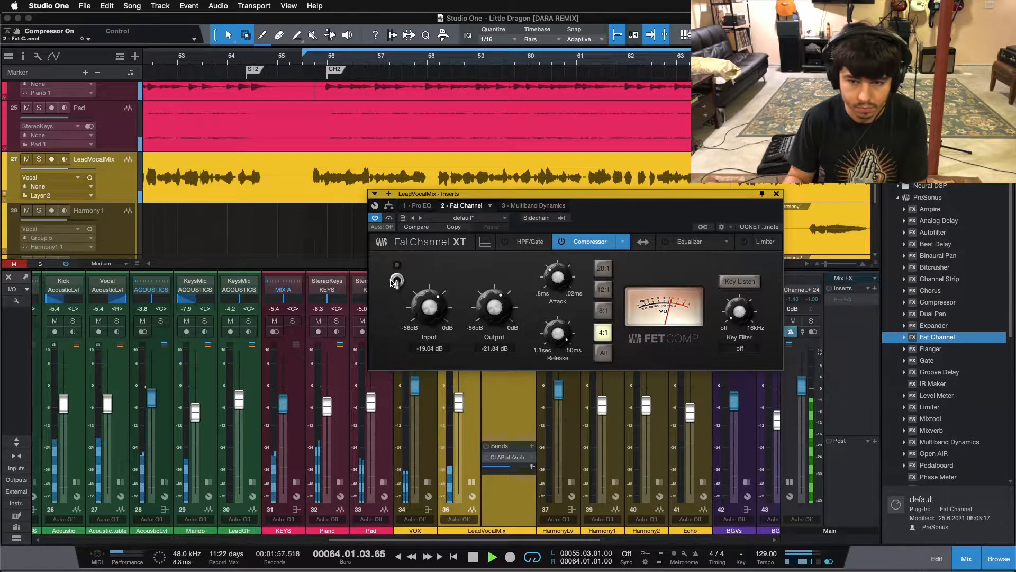
key("space")
left_click(393, 280)
key("space")
Step: Solo the LeadVocalMix track and raise the compressor's Output to -20.72 dB while listening to the vocal
scroll(487, 309, "up", 1)
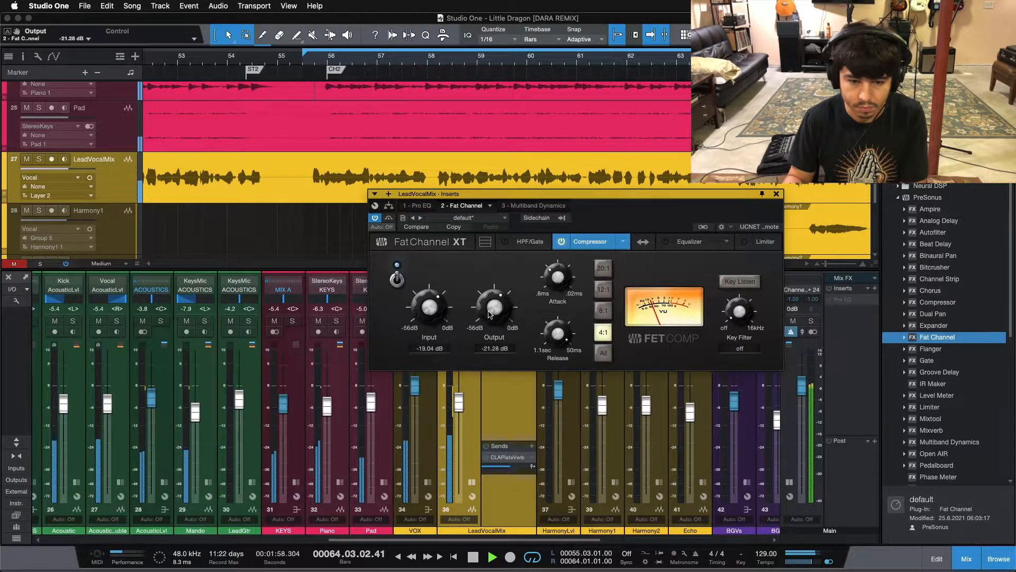
key("s")
key("space")
key("space")
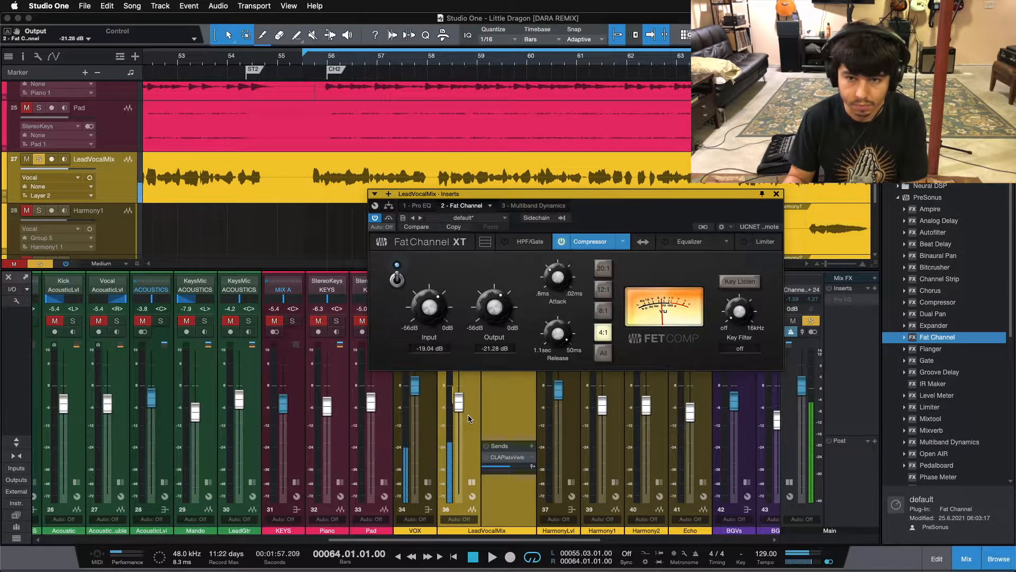
left_click_drag(674, 218, 595, 233)
key("space")
key("space")
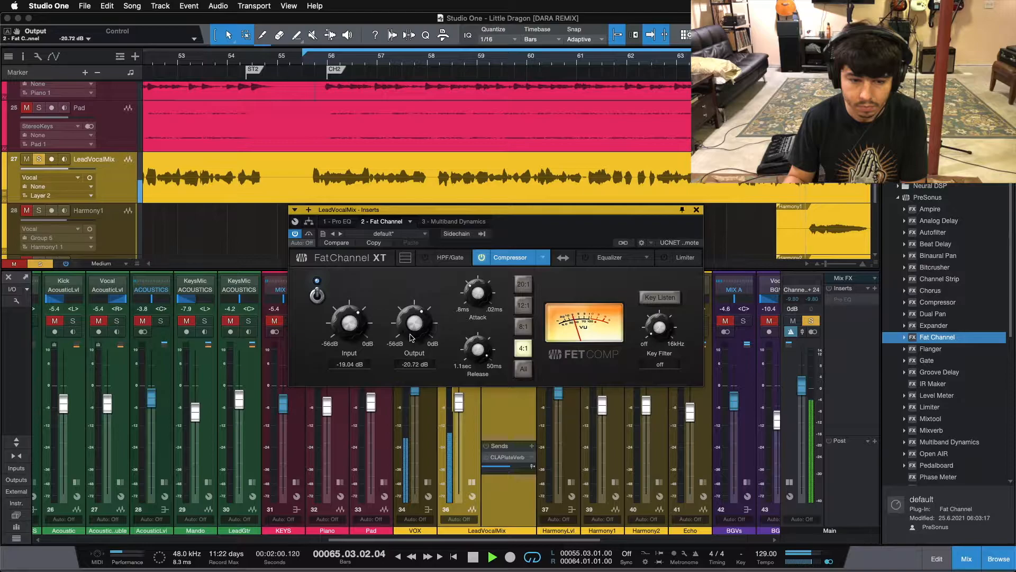
Step: Close the Fat Channel window, unsolo LeadVocalMix and play the full mix from the loop start
key("space")
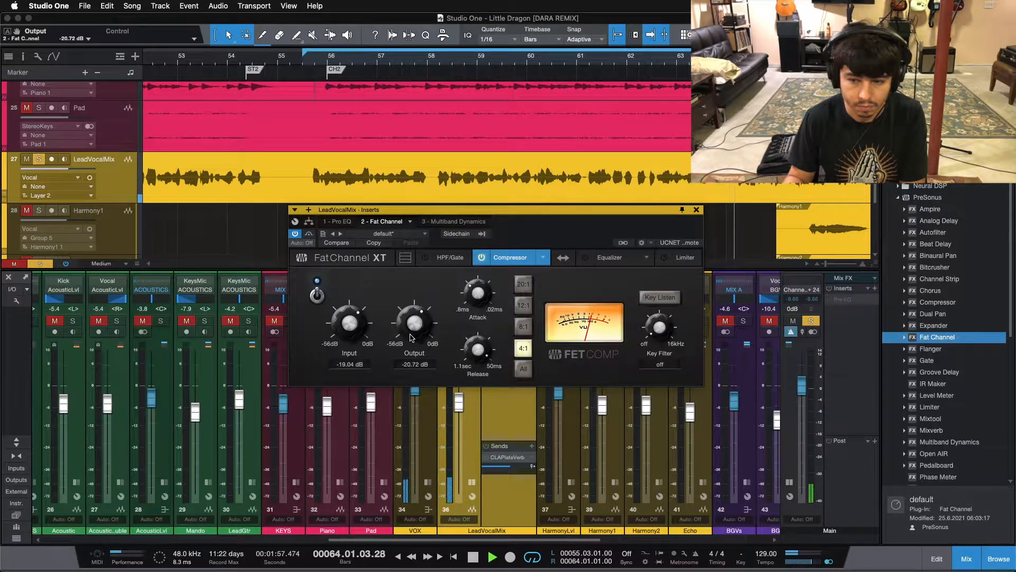
left_click(697, 210)
key("KP_1")
key("s")
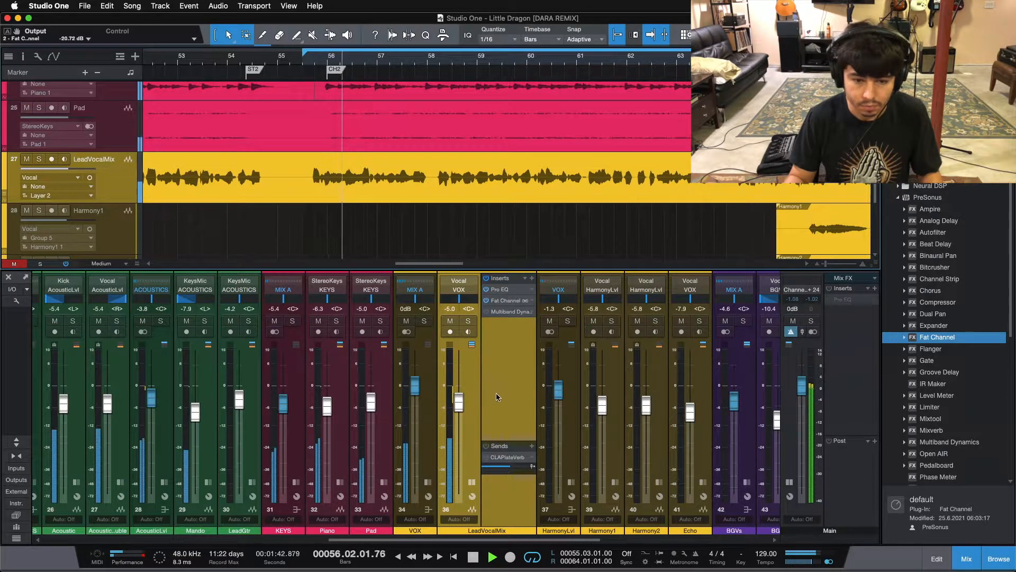
Step: Reopen LeadVocalMix's Fat Channel and switch its compressor off and on during full-mix playback to compare the sound
left_click(505, 300)
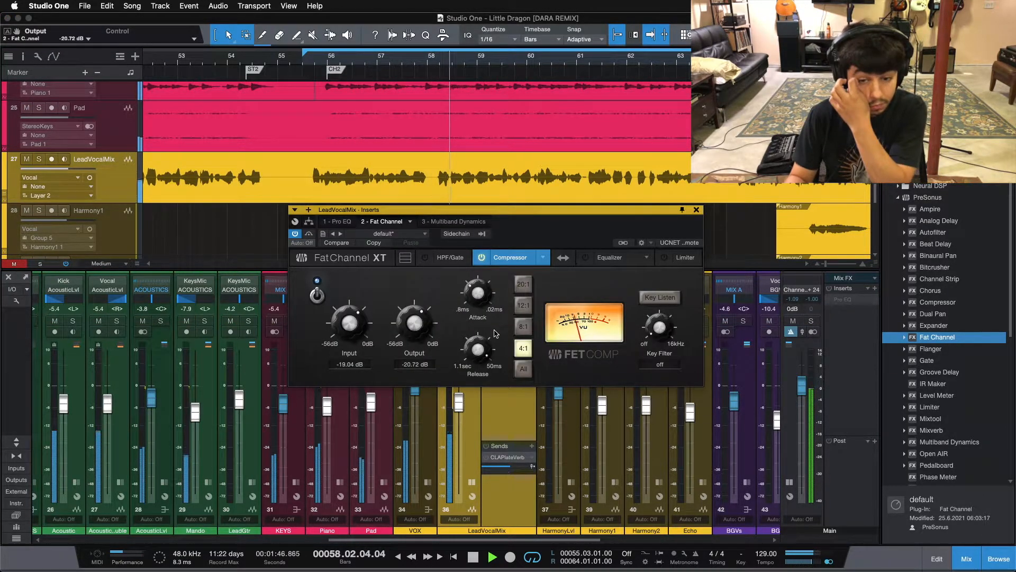
left_click(317, 295)
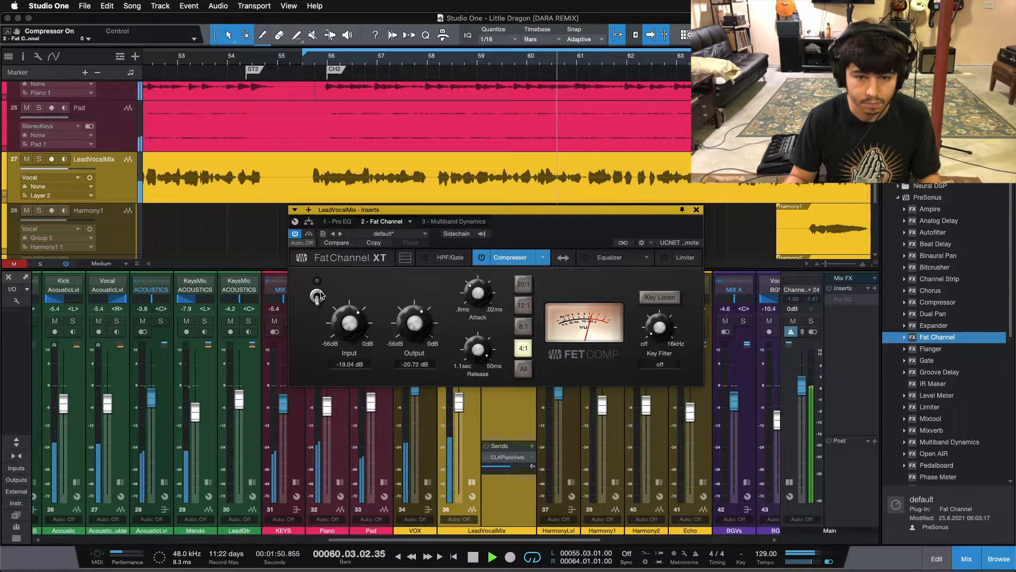
left_click(317, 295)
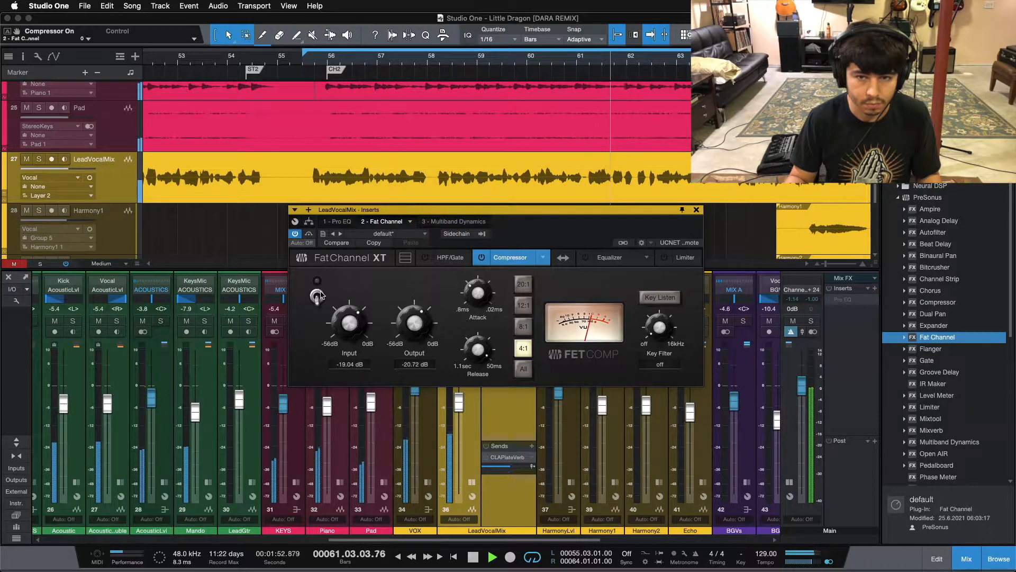
key("space")
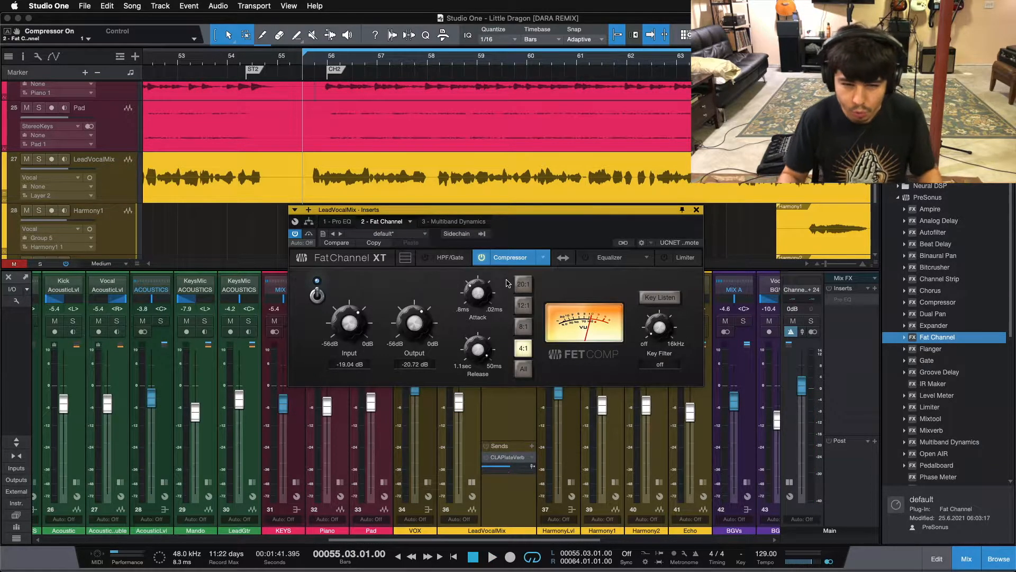
Step: Play the chorus in the full mix and lower the FET compressor's Output to -21.28 dB
left_click_drag(525, 231, 497, 248)
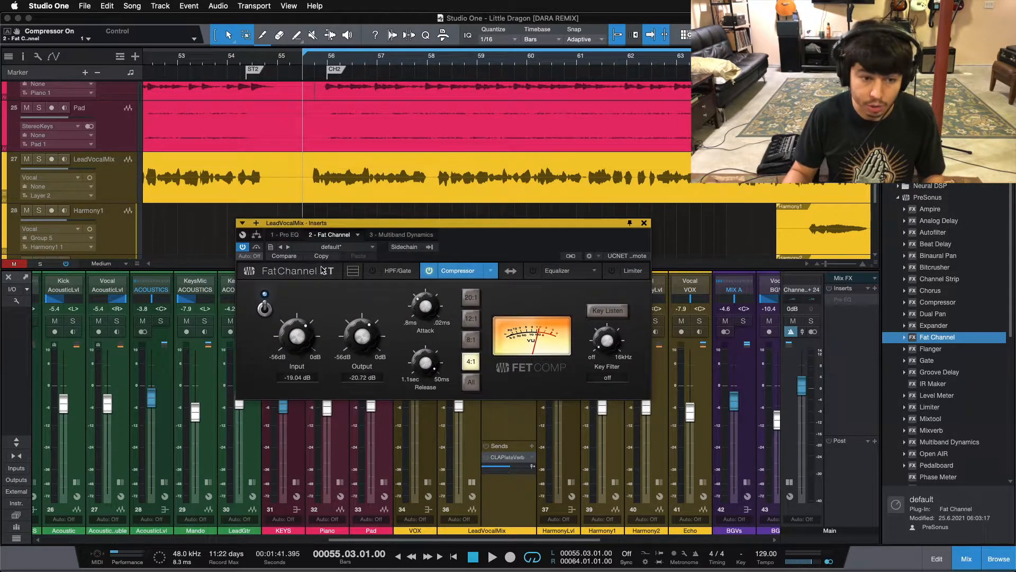
key("space")
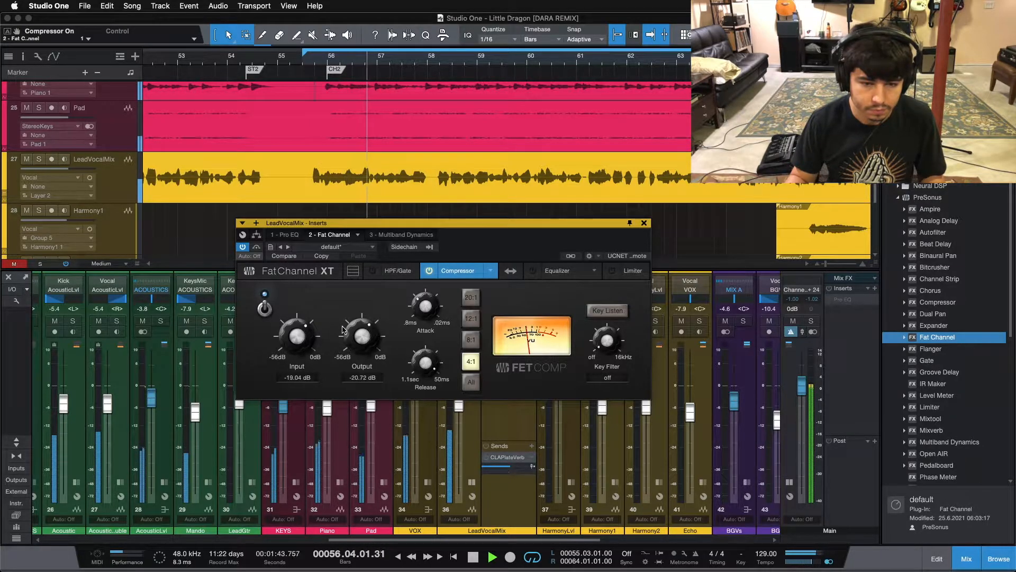
left_click_drag(356, 343, 303, 346)
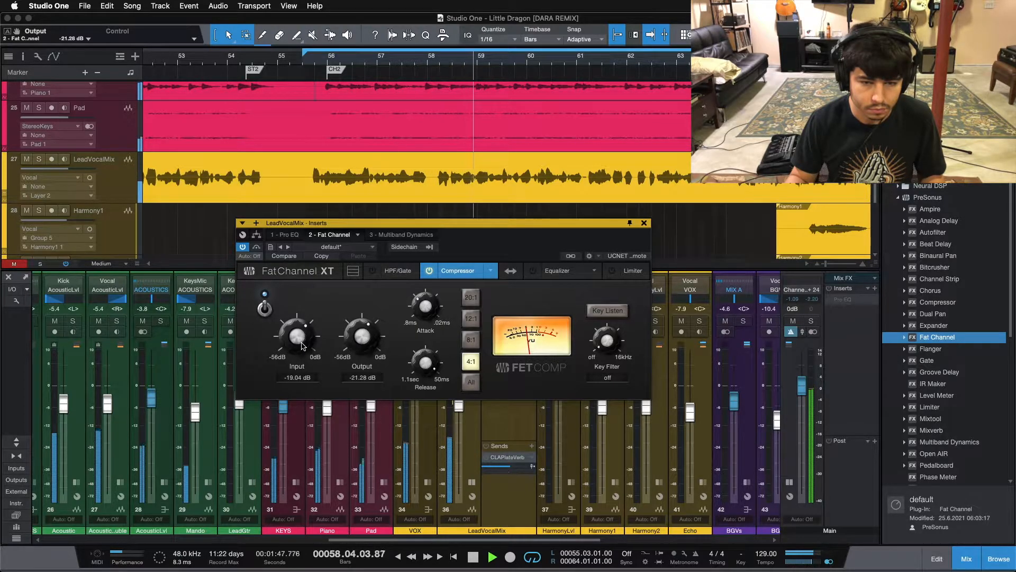
Step: Toggle the FET compressor off and on several times in the full mix to check the matched vocal level, and stop playback
left_click(263, 309)
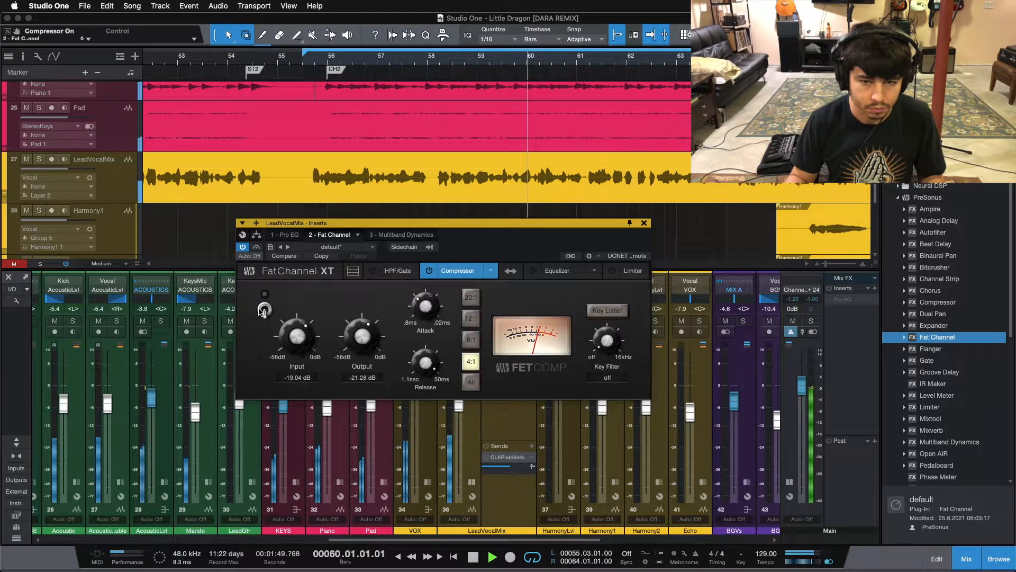
left_click(261, 310)
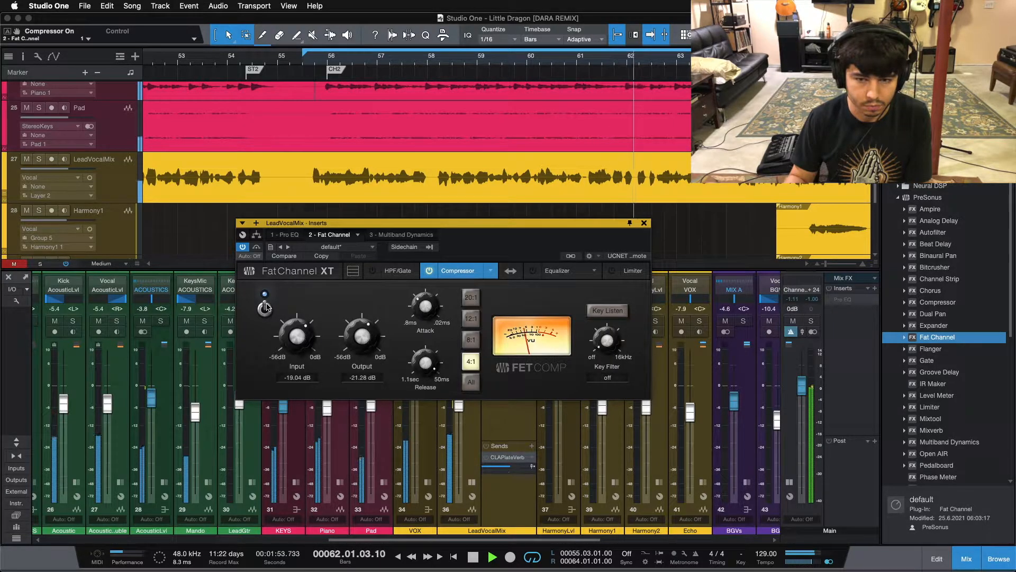
left_click(265, 308)
left_click(264, 308)
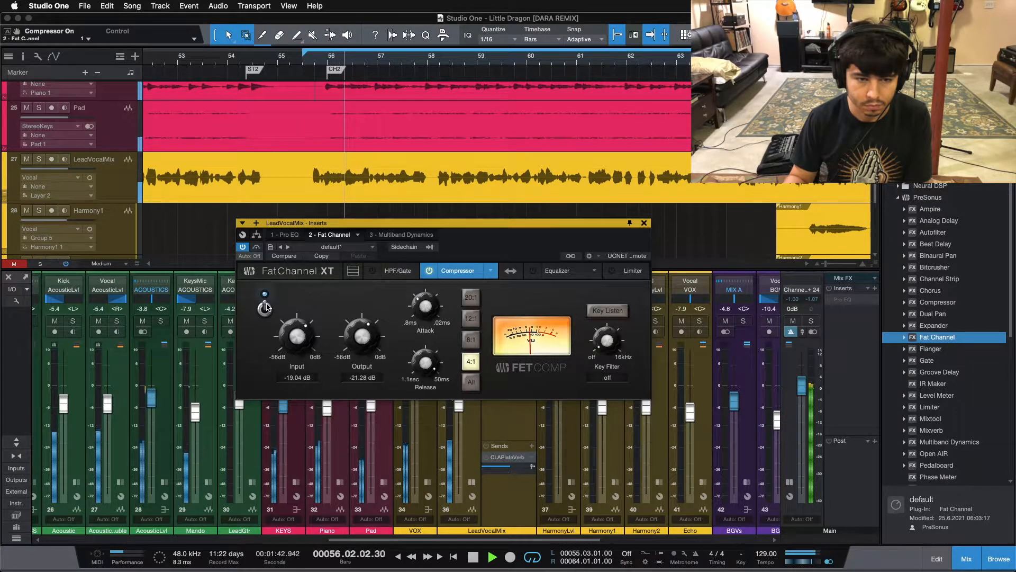
left_click(265, 308)
left_click(264, 308)
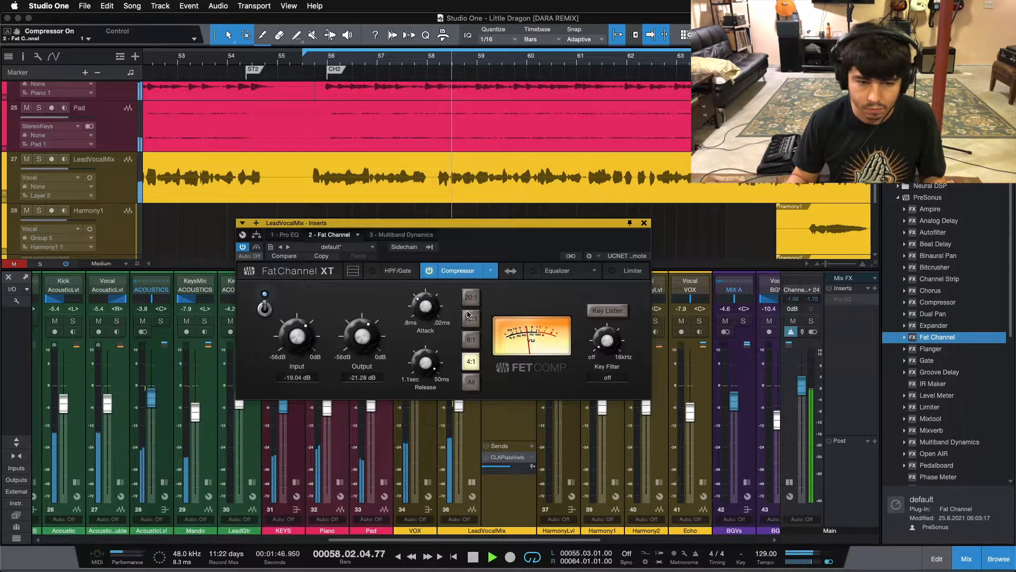
key("space")
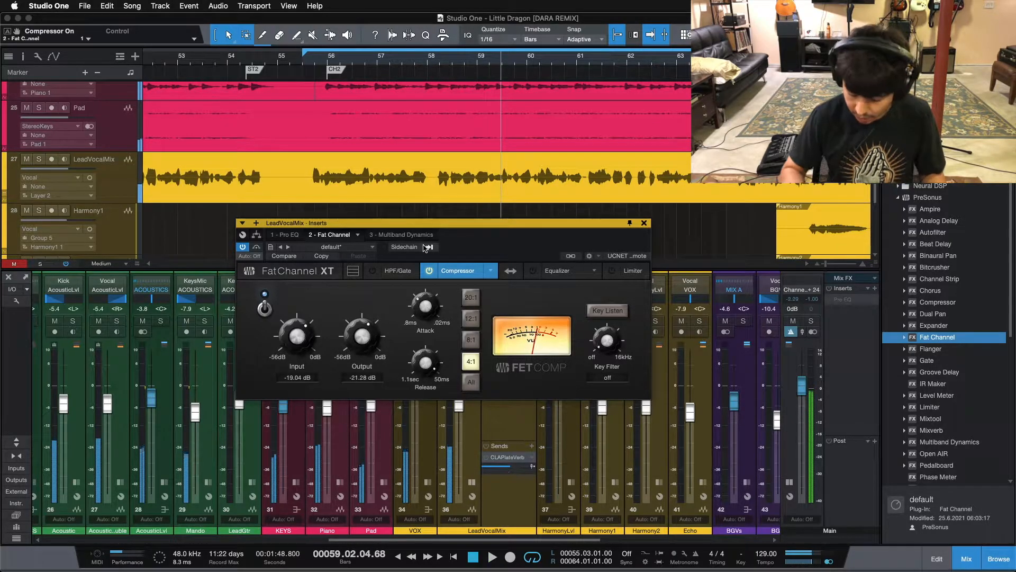
Step: Close the Fat Channel window and switch on the Multiband Dynamics de-esser on the unsoloed LeadVocalMix channel
left_click_drag(492, 231, 501, 254)
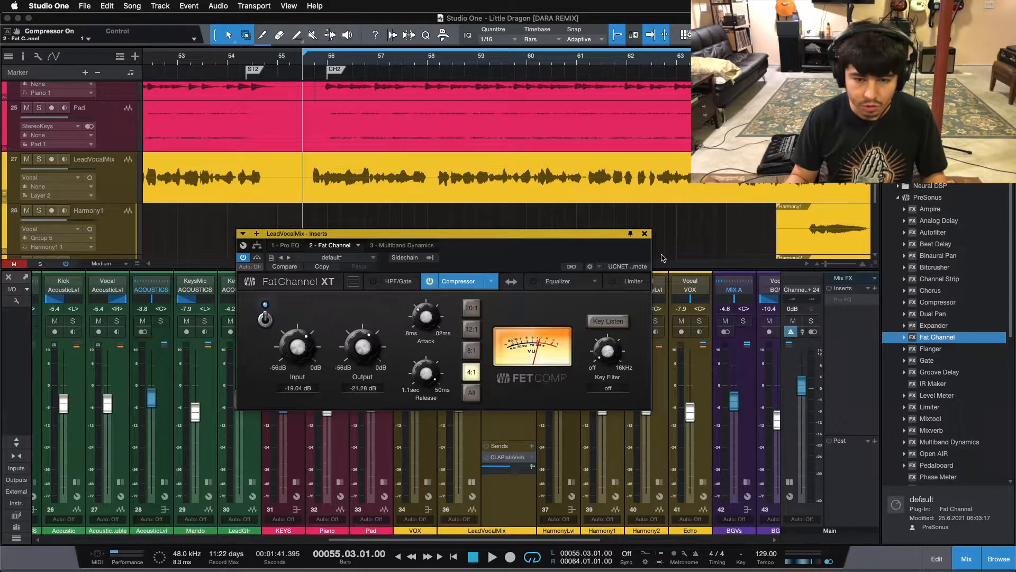
left_click(645, 234)
left_click(468, 320)
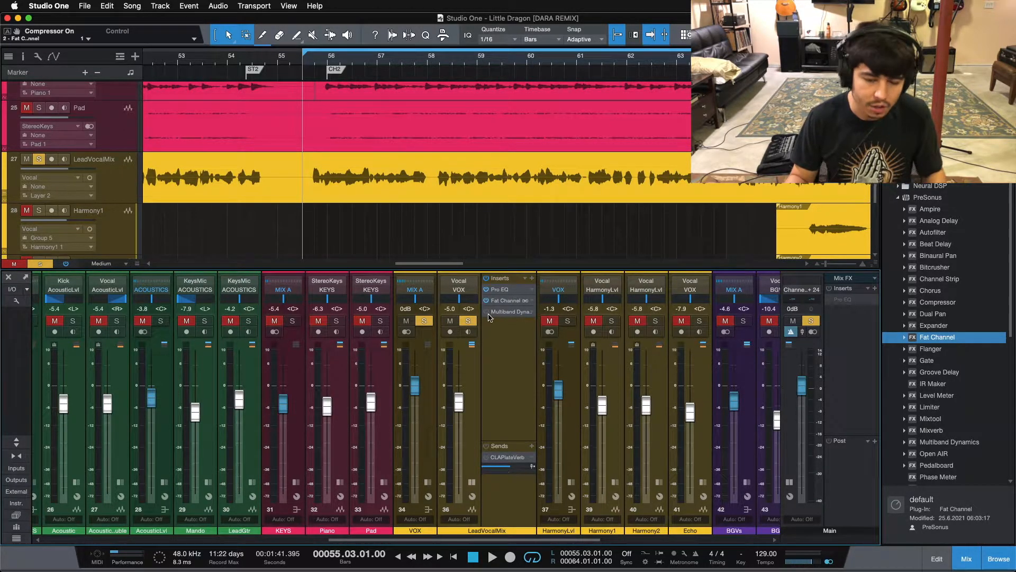
key("s")
left_click(506, 312)
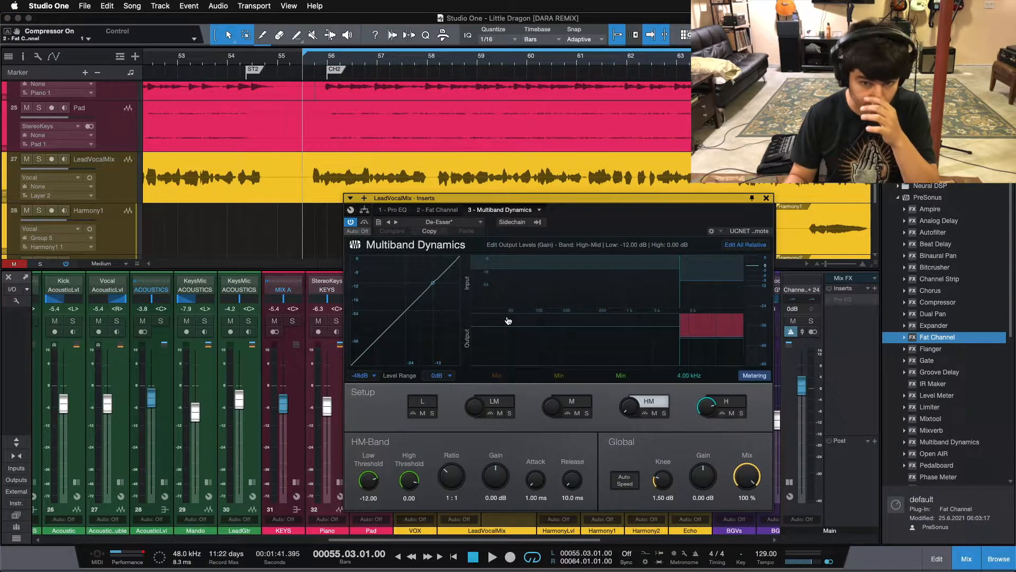
Step: Play the mix from around bar 60 with Multiband Dynamics active, and close its window
left_click(512, 60)
key("space")
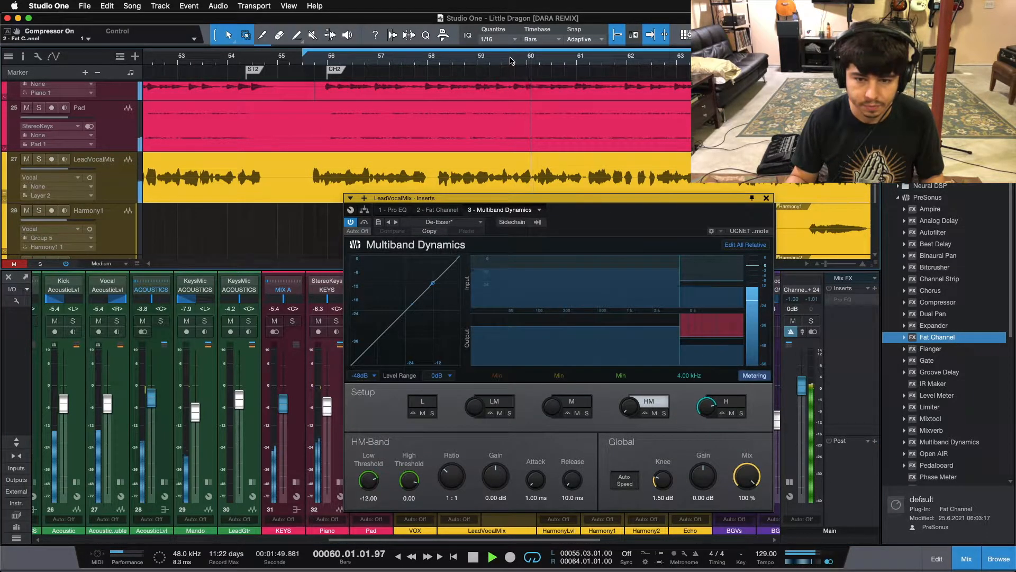
left_click(766, 198)
key("space")
Step: Solo LeadVocalMix with its Fat Channel window open and return the playhead to the loop start
left_click(504, 300)
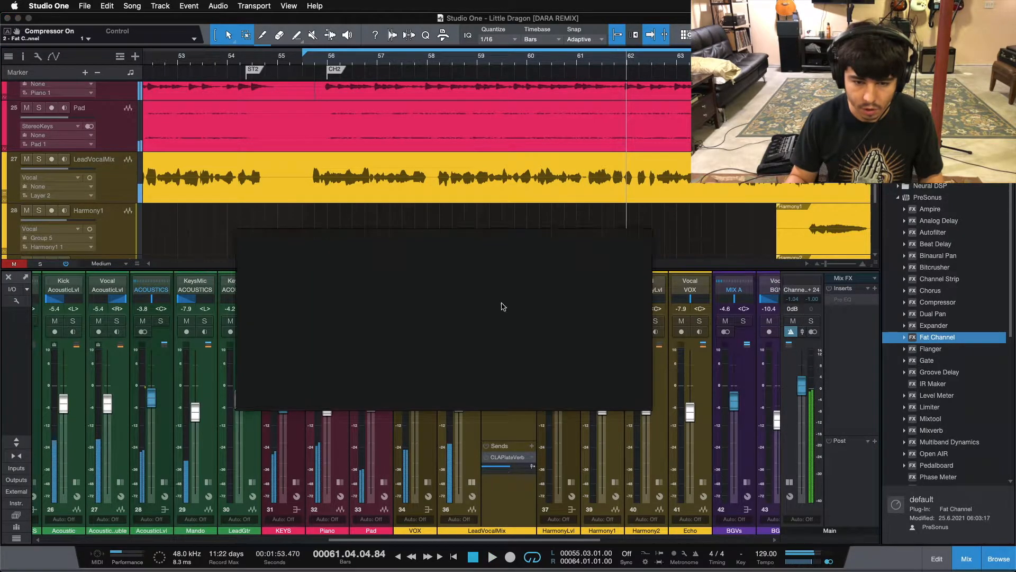
left_click(467, 320)
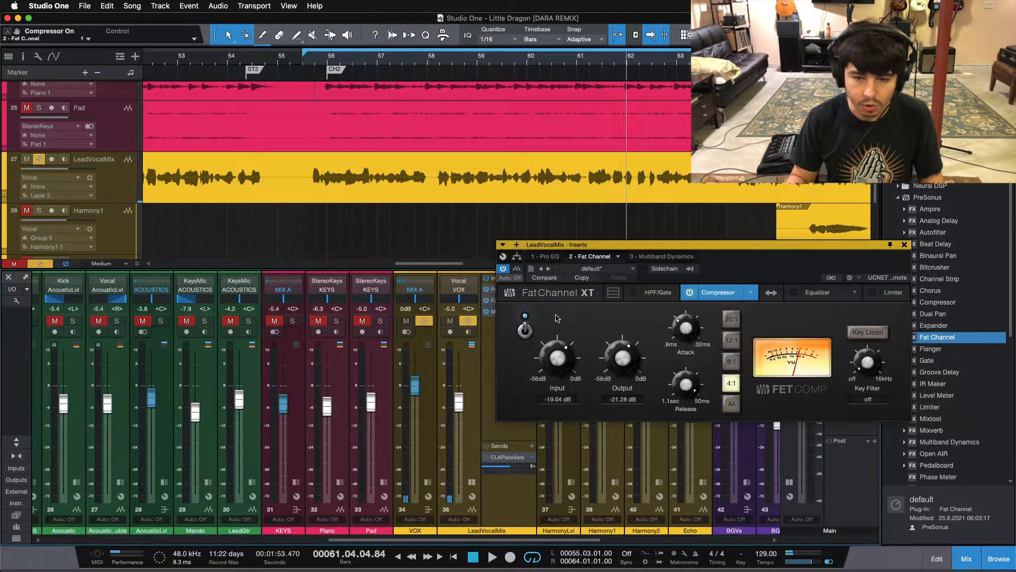
left_click_drag(758, 271, 748, 274)
key("KP_1")
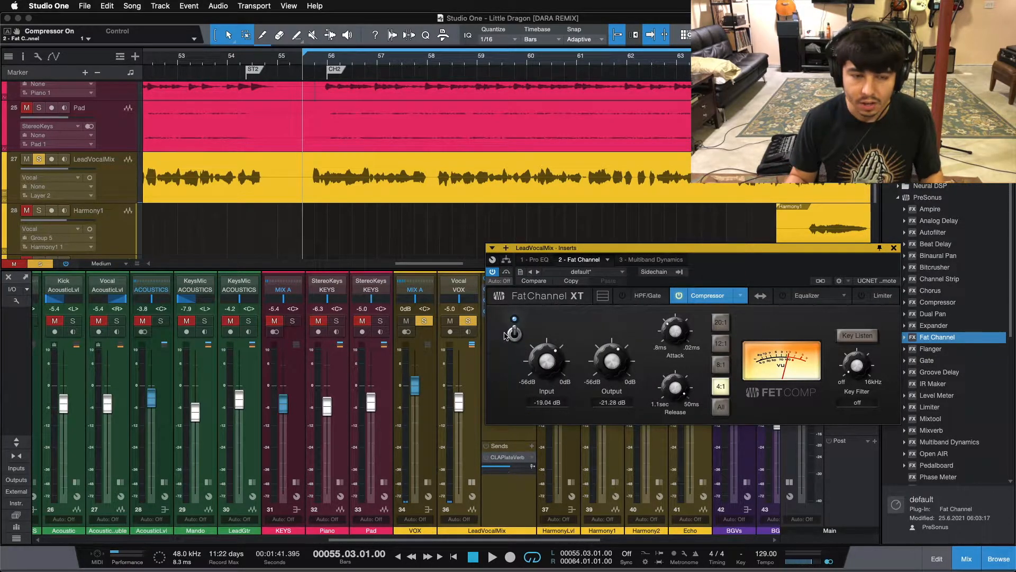
Step: Play the soloed vocal with the FET compressor off, and toggle it on and off for comparison, leaving it on
left_click(513, 332)
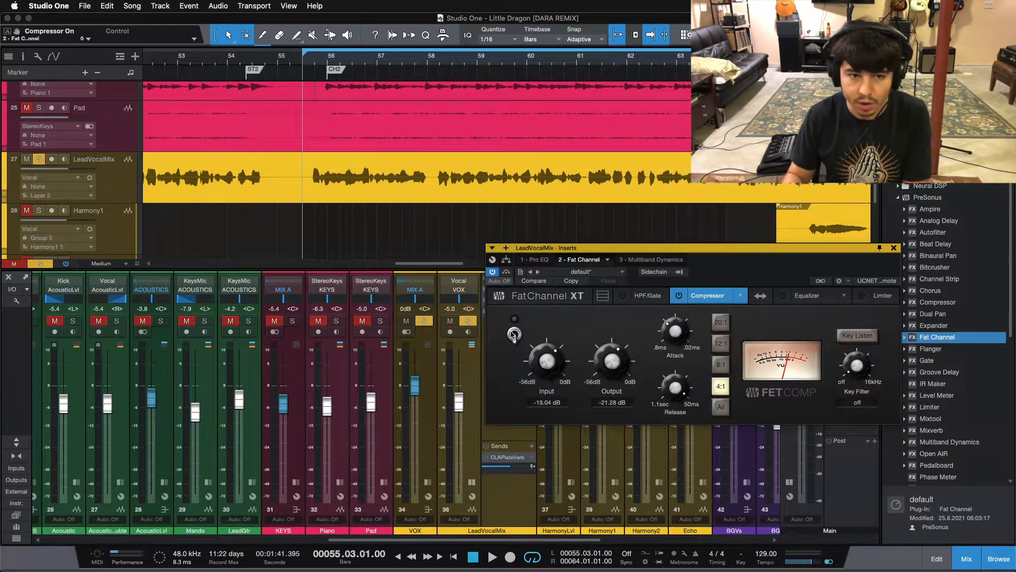
key("space")
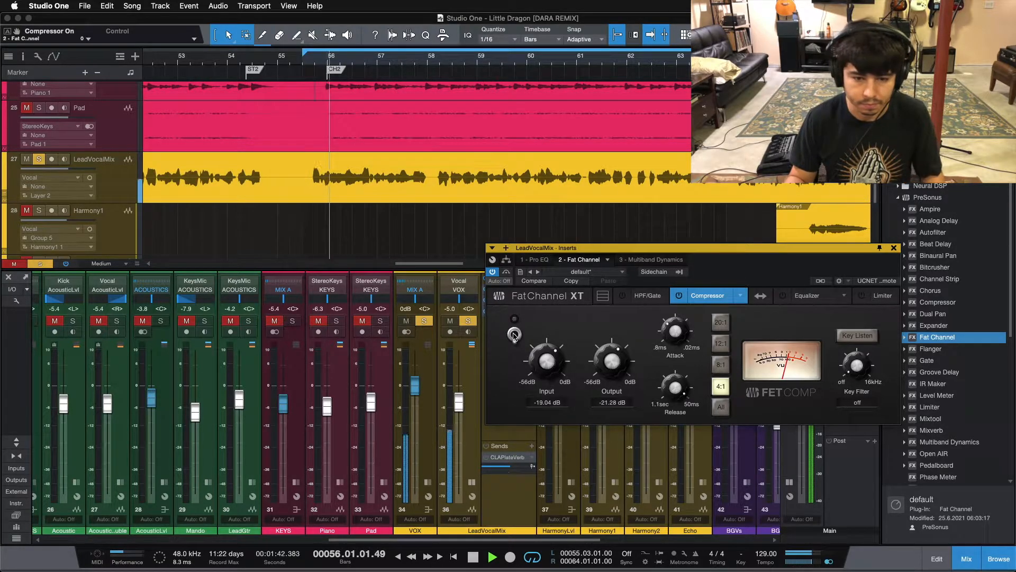
left_click(513, 333)
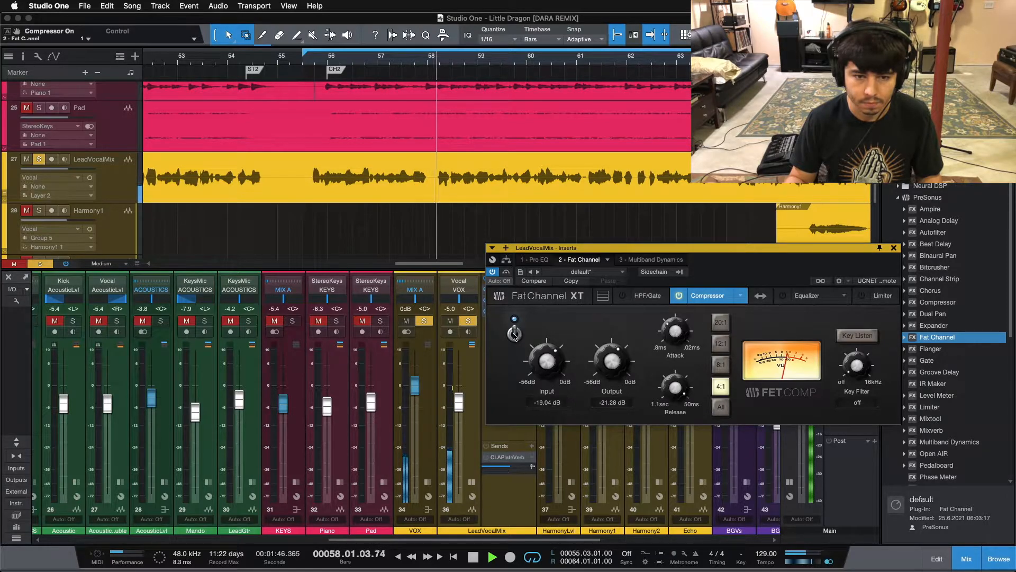
left_click(513, 333)
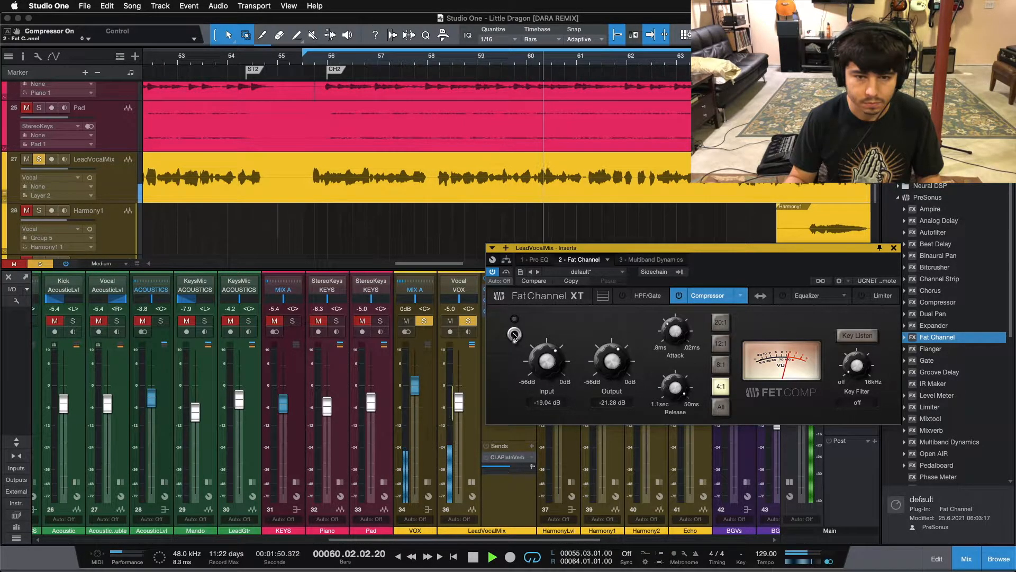
left_click(513, 334)
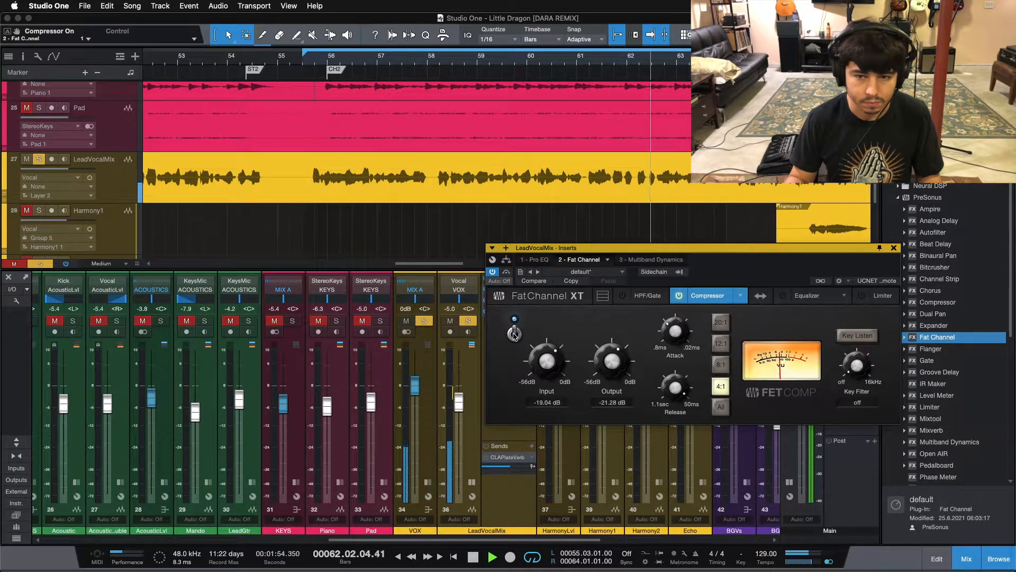
left_click(513, 333)
left_click(512, 333)
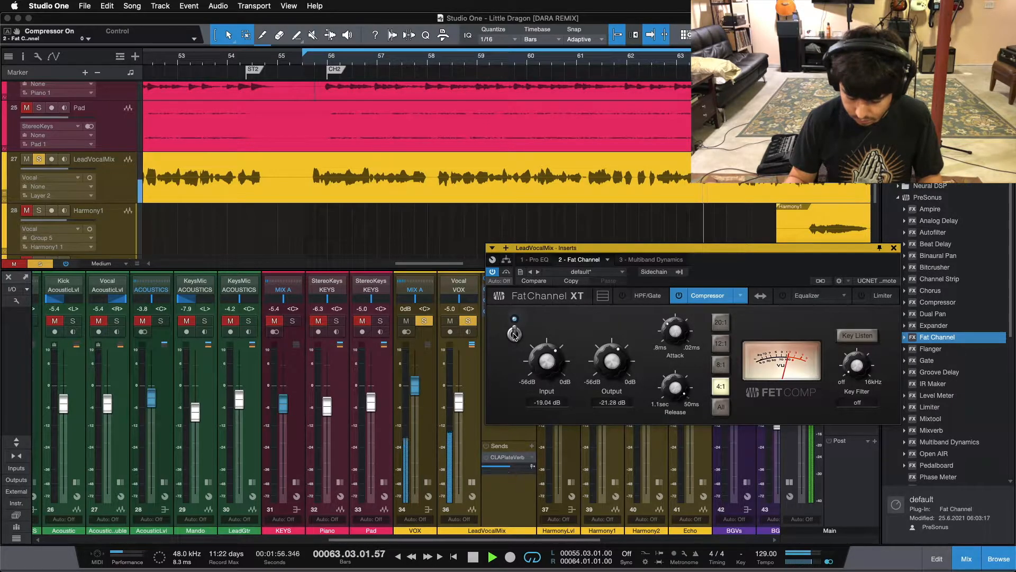
left_click_drag(718, 272, 714, 299)
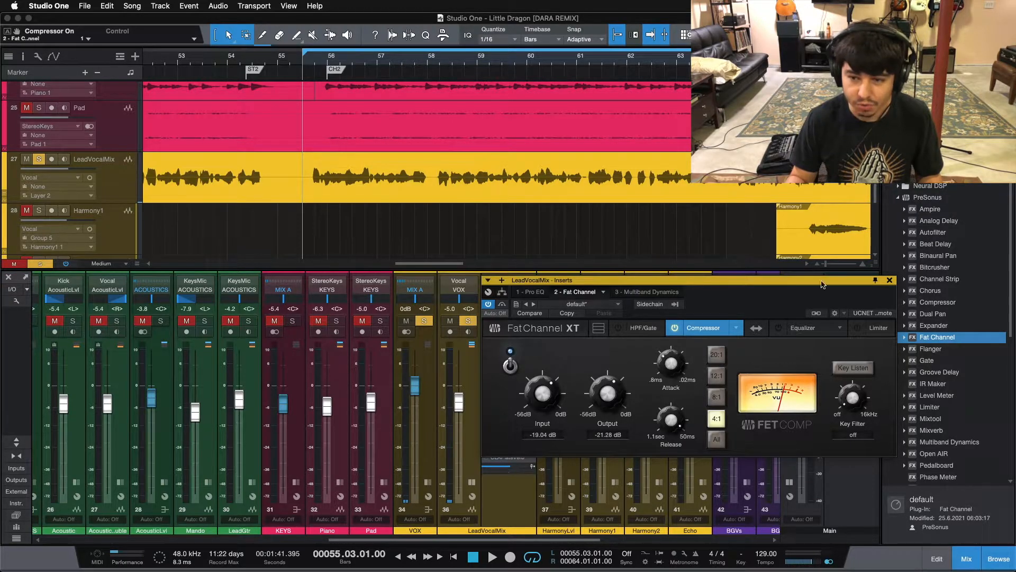
left_click(890, 280)
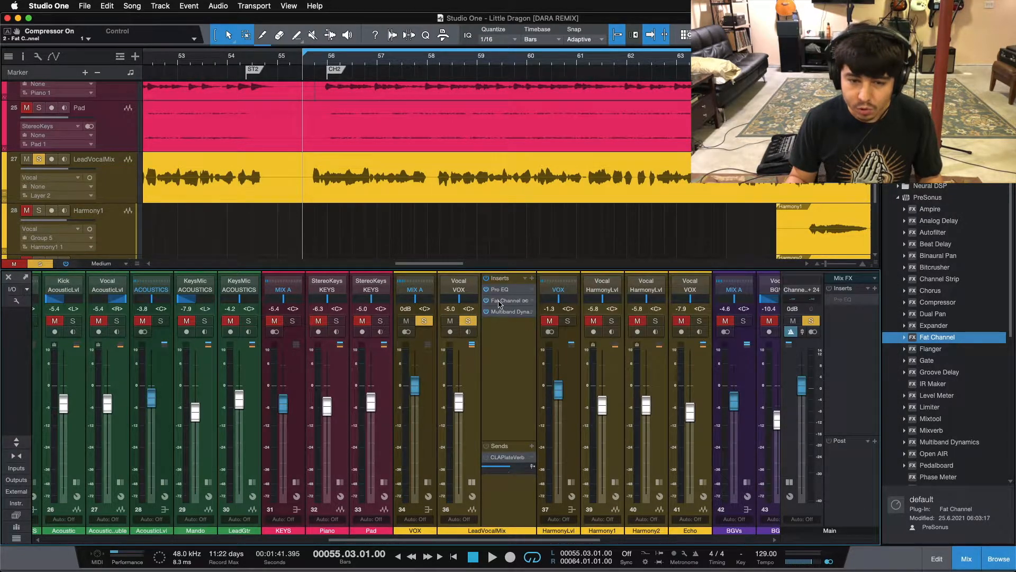
left_click(498, 301)
left_click_drag(753, 311, 752, 309)
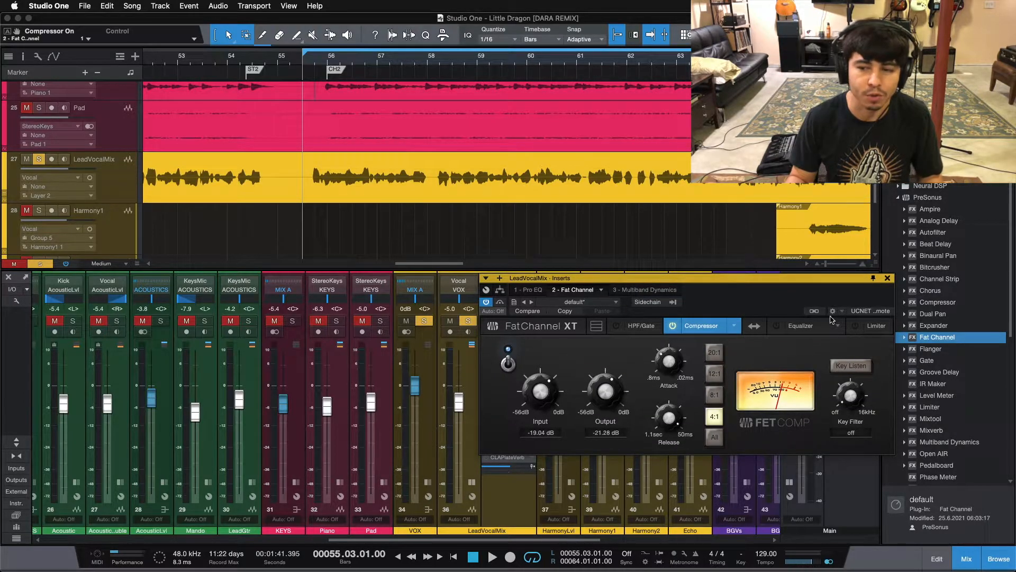
Step: Unmute the CLAPlateVerb send on LeadVocalMix, unsolo the track and play the chorus in the full mix
left_click(888, 279)
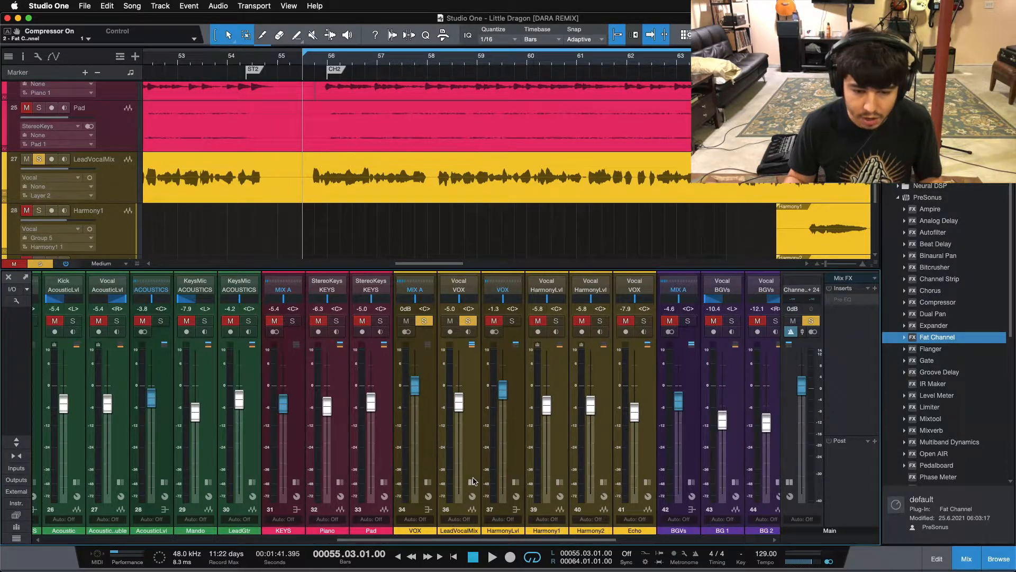
left_click(469, 481)
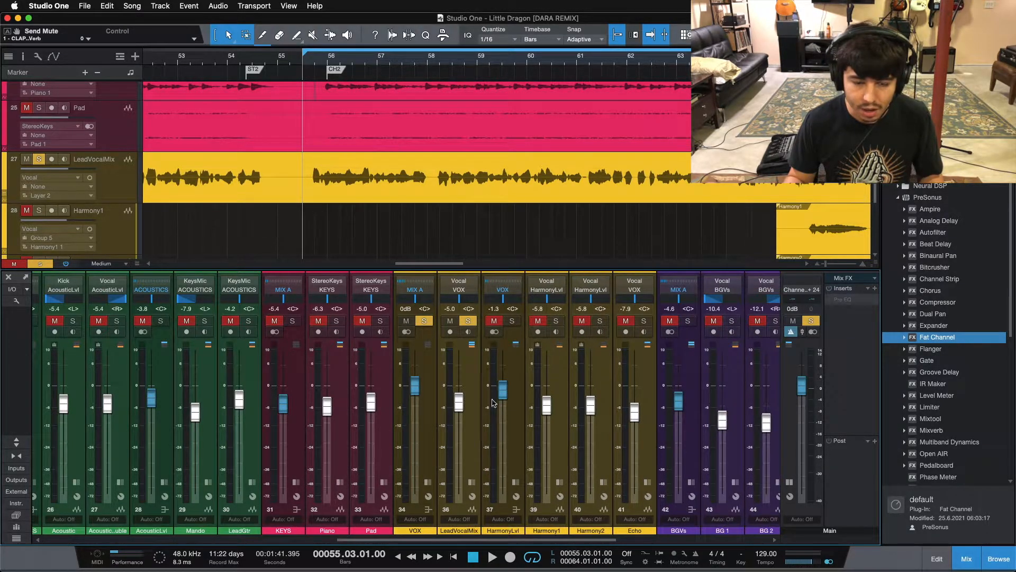
key("s")
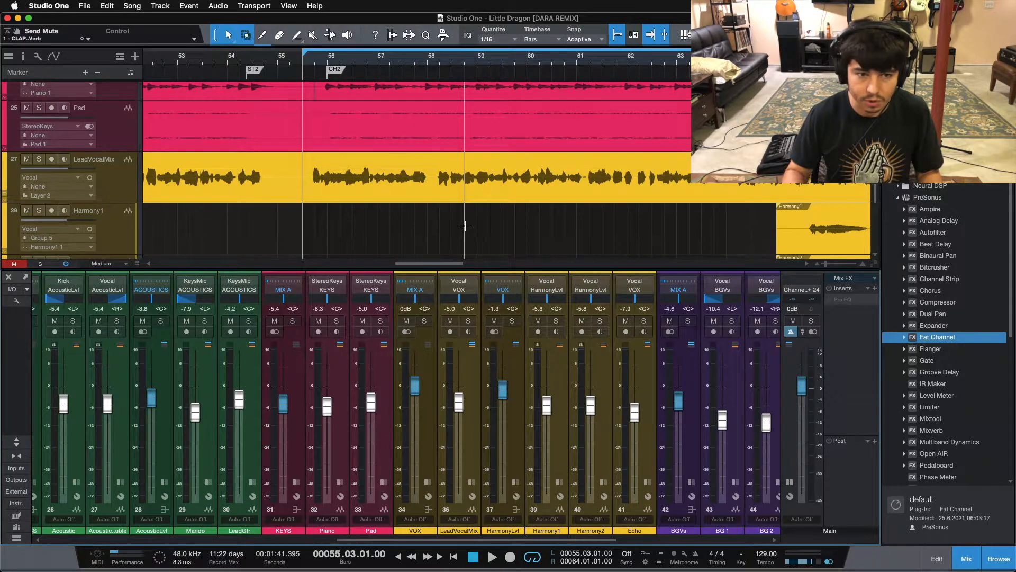
key("space")
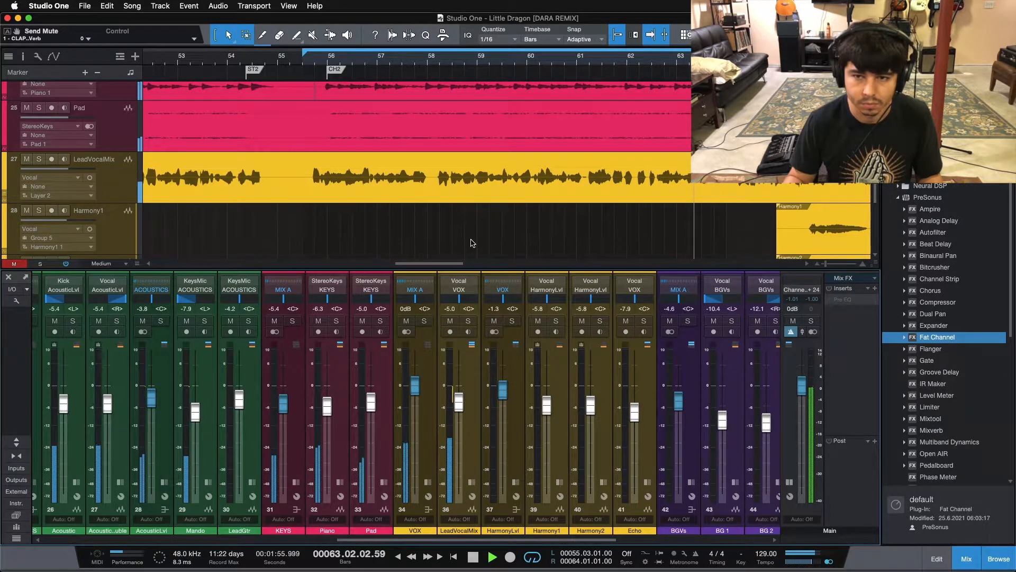
key("space")
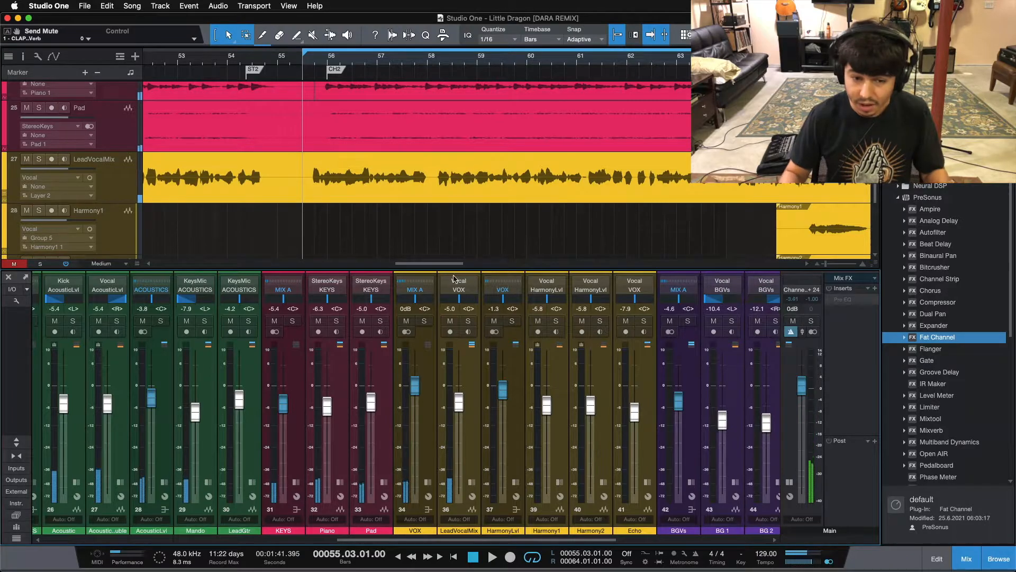
Step: Expand the LeadVocalMix channel and reopen its Fat Channel compressor near the middle of the mixer
left_click(471, 484)
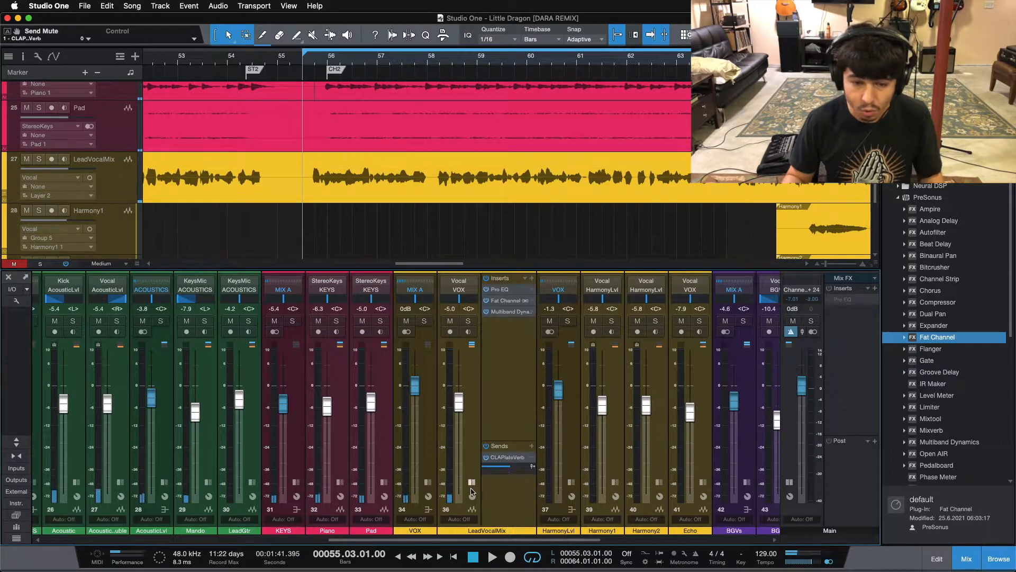
left_click(510, 305)
left_click_drag(771, 287, 648, 287)
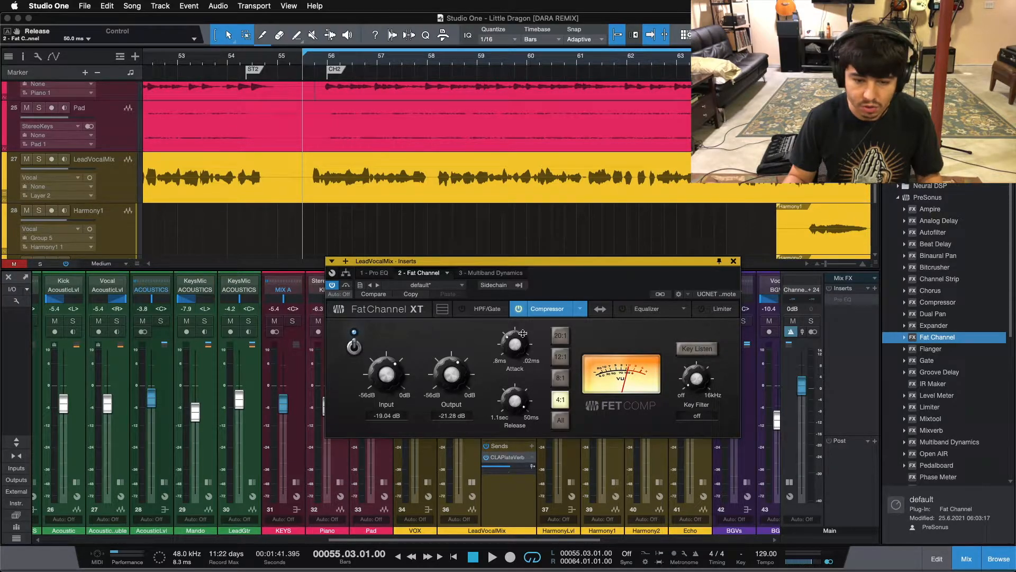
Step: Disable Fat Channel on LeadVocalMix and insert the PreSonus Compressor between Fat Channel and Multiband Dynamics
left_click(733, 262)
right_click(513, 300)
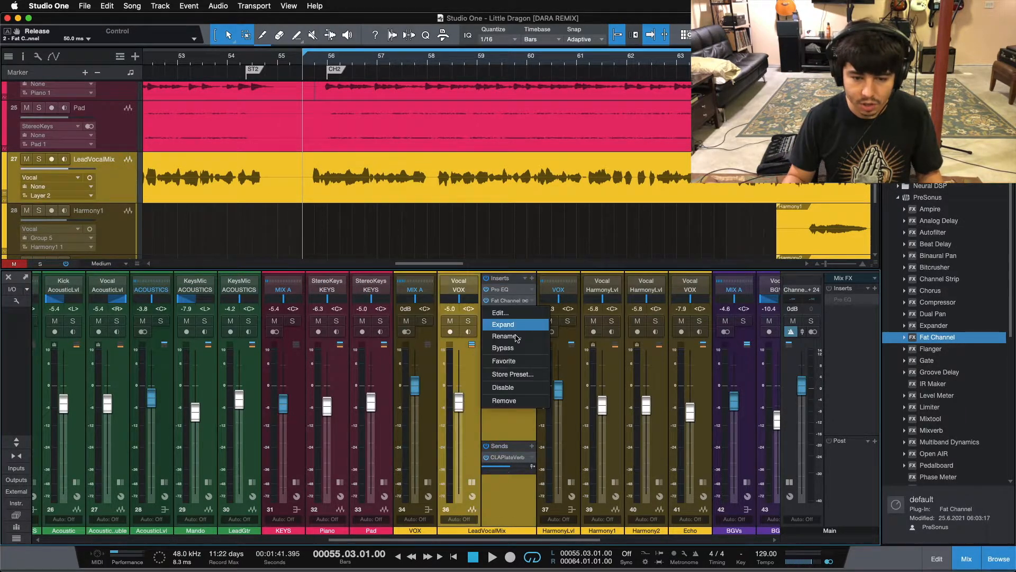
left_click(516, 369)
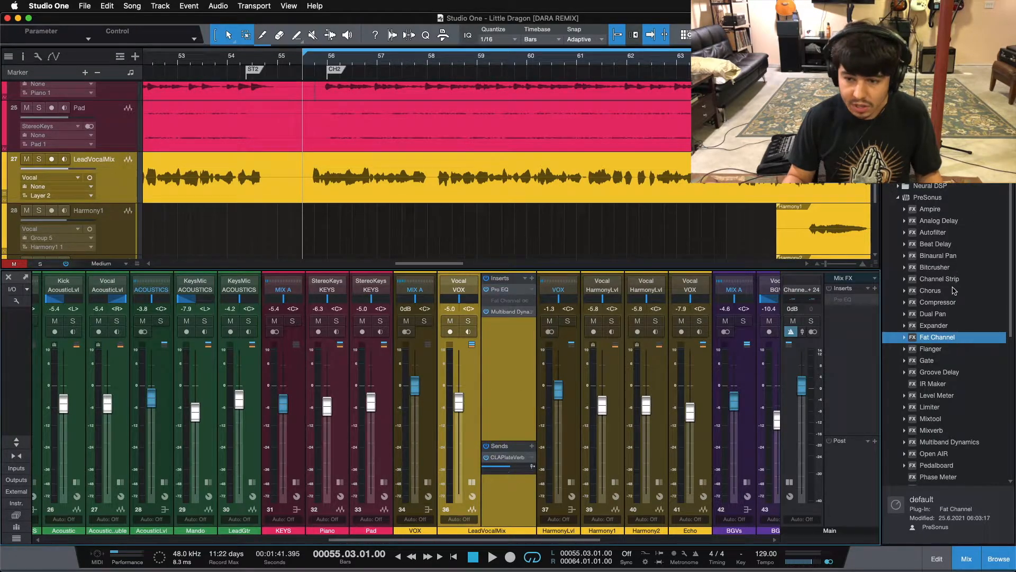
left_click_drag(944, 304, 510, 314)
Step: Open the new Compressor on LeadVocalMix and set its ratio to 4.0:1, attack to 6.87 ms and release to 44.7 ms
left_click(542, 273)
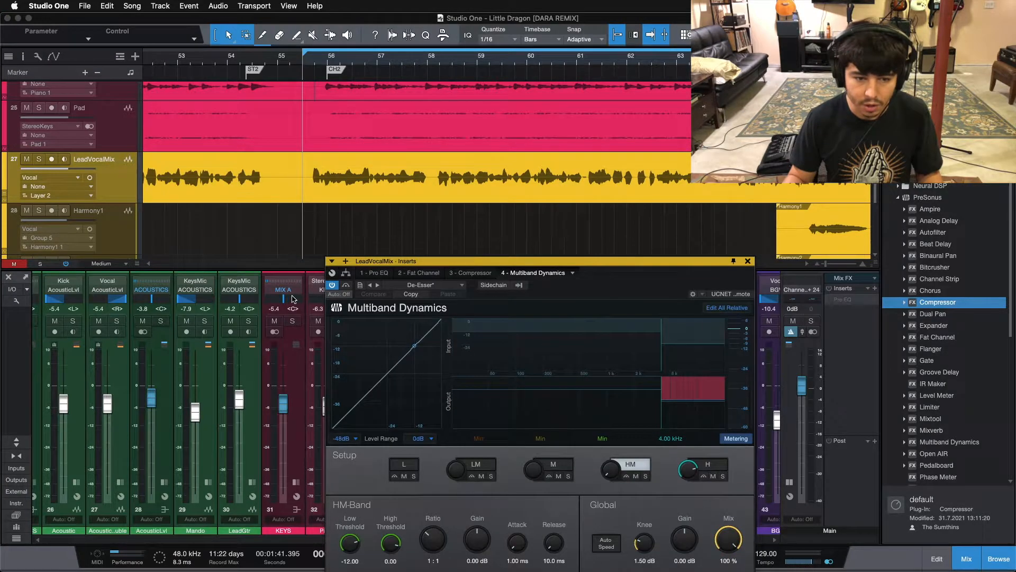
left_click(332, 285)
left_click(472, 273)
left_click_drag(679, 272, 644, 230)
left_click_drag(586, 248, 589, 255)
left_click(322, 379)
key("Return")
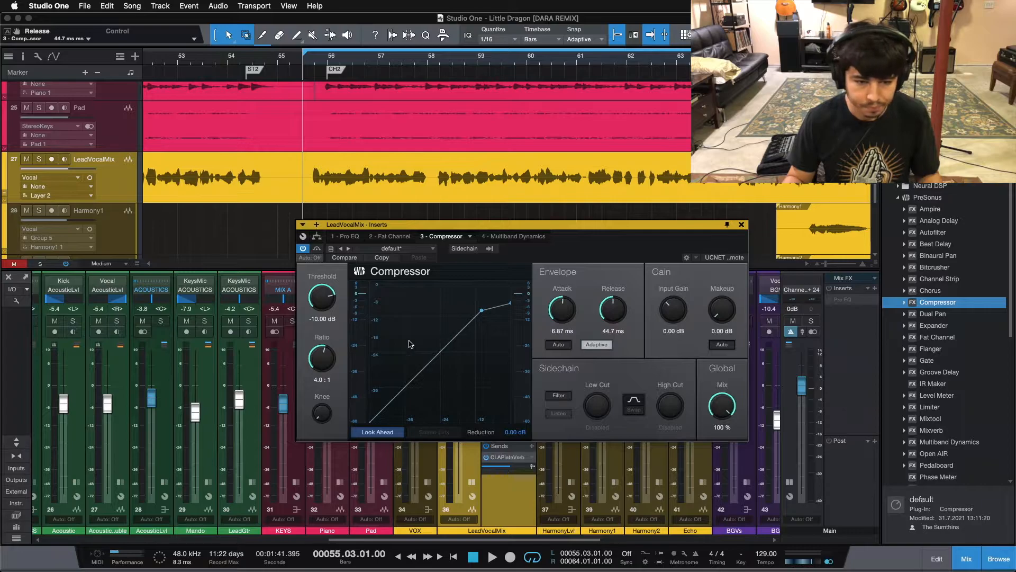
Step: Play the chorus and set the Compressor's threshold to -19.68 dB, attack to 6.32 ms and release to 41.4 ms
left_click_drag(325, 298, 318, 304)
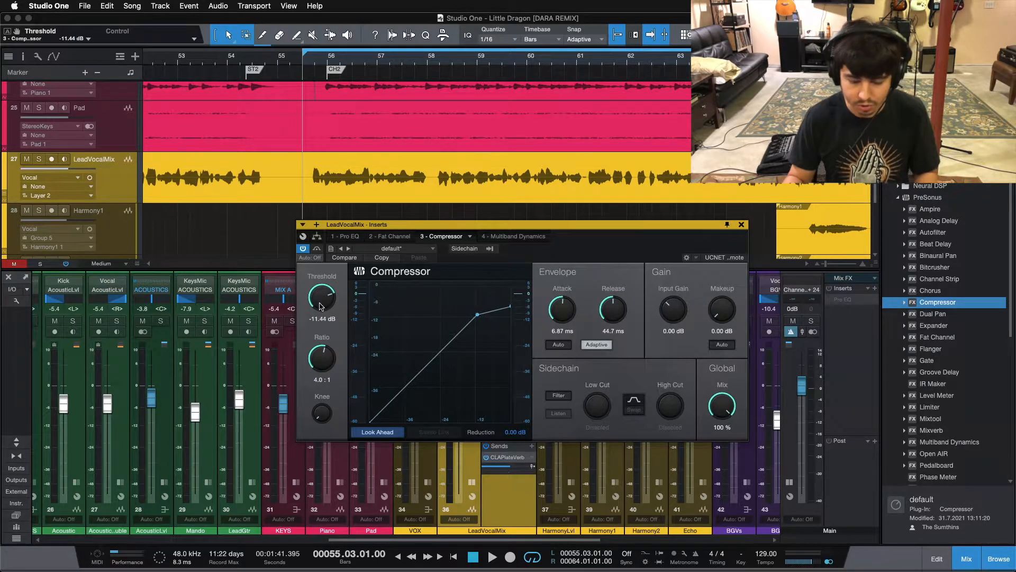
key("space")
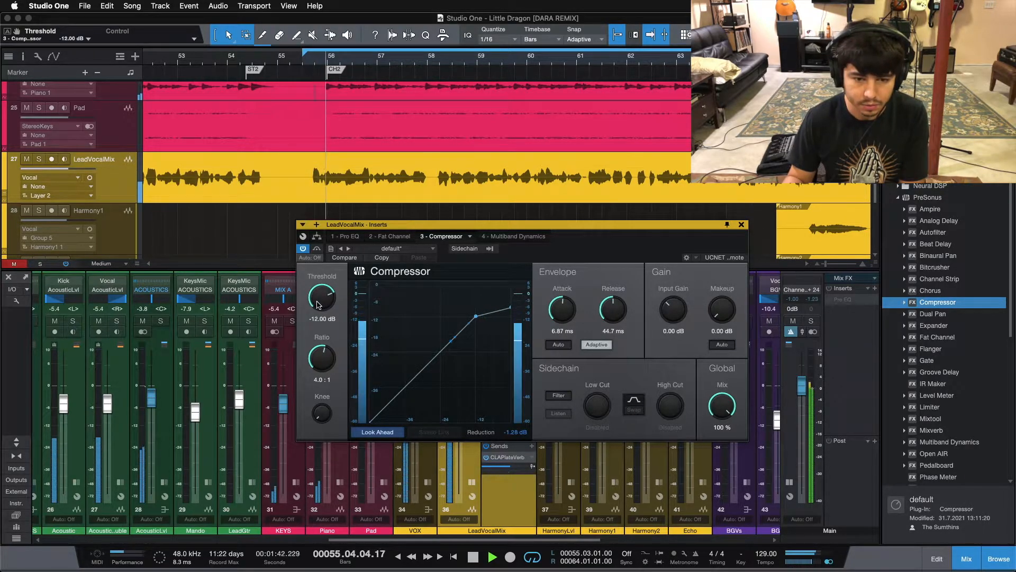
scroll(318, 304, "down", 4)
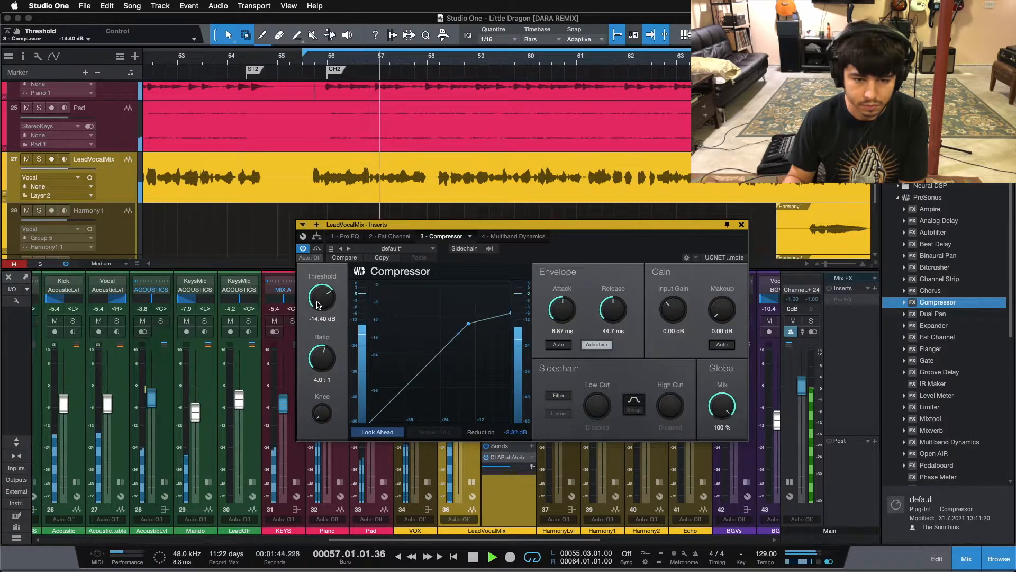
scroll(318, 305, "down", 5)
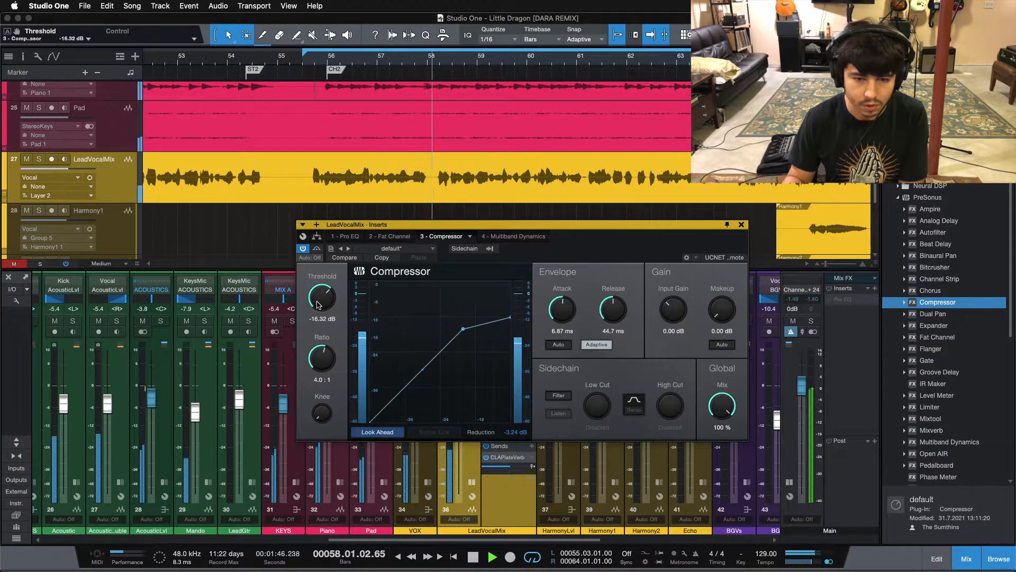
scroll(318, 304, "down", 1)
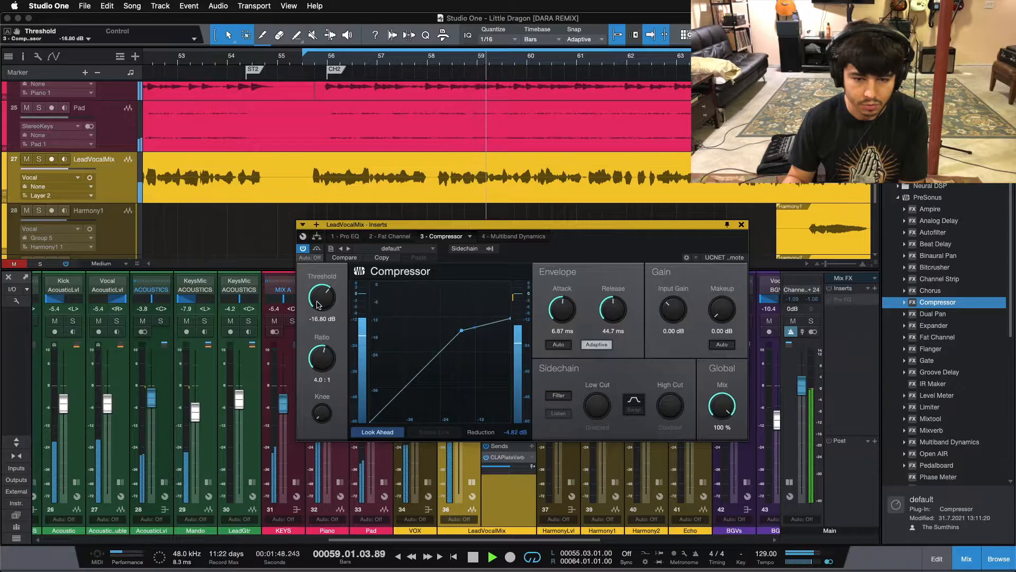
scroll(318, 304, "down", 1)
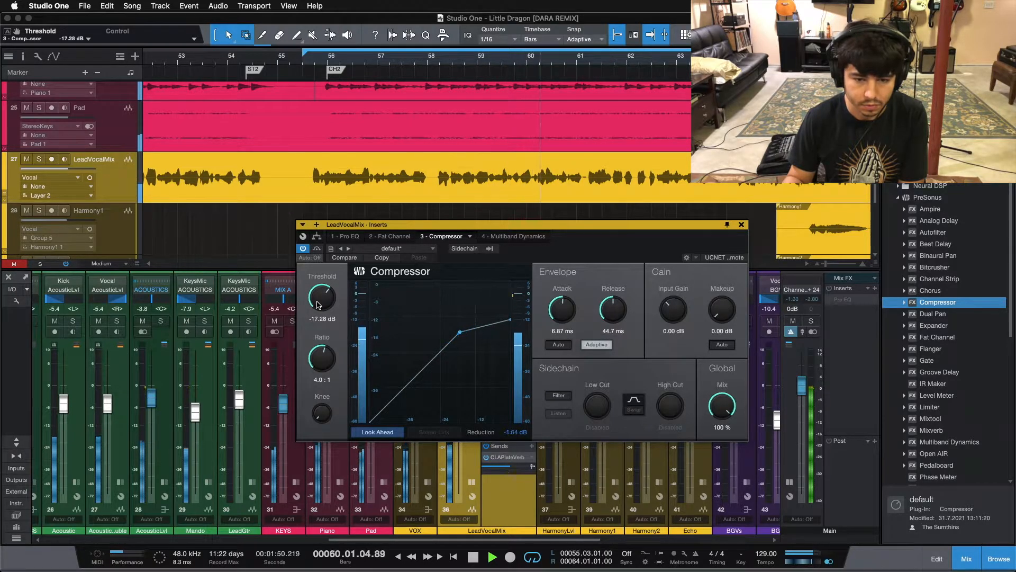
scroll(318, 304, "down", 1)
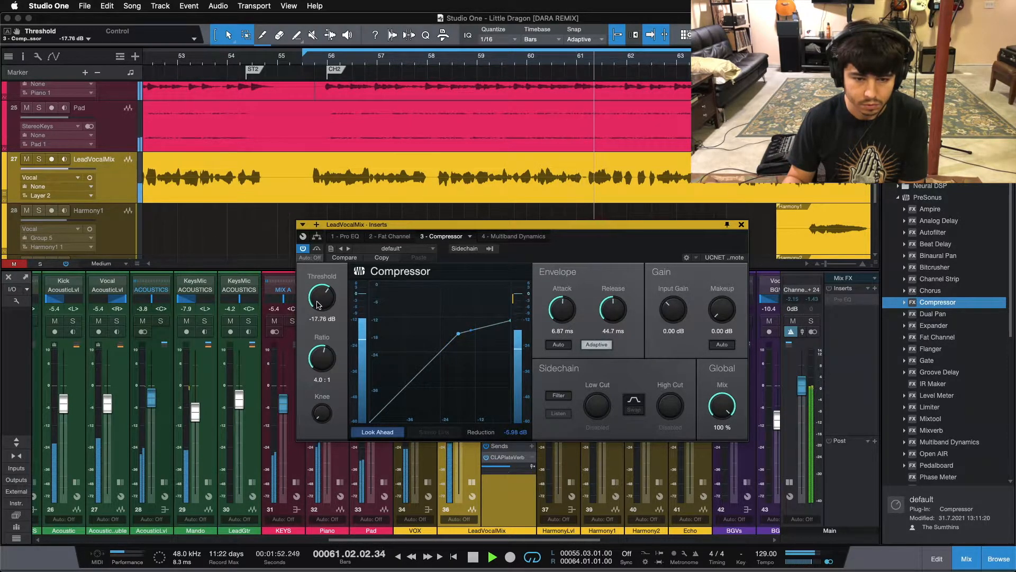
scroll(318, 304, "down", 1)
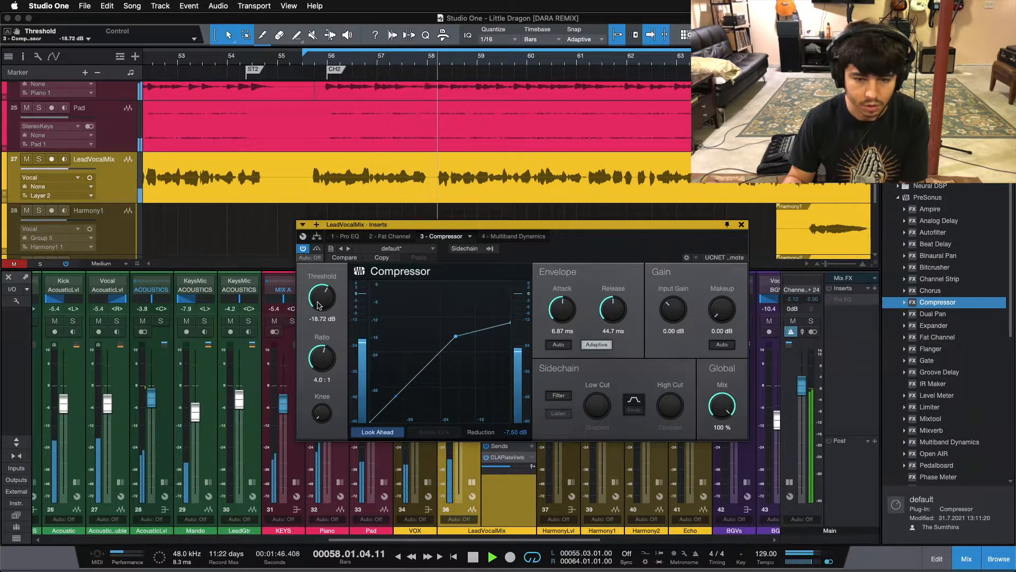
scroll(319, 305, "down", 1)
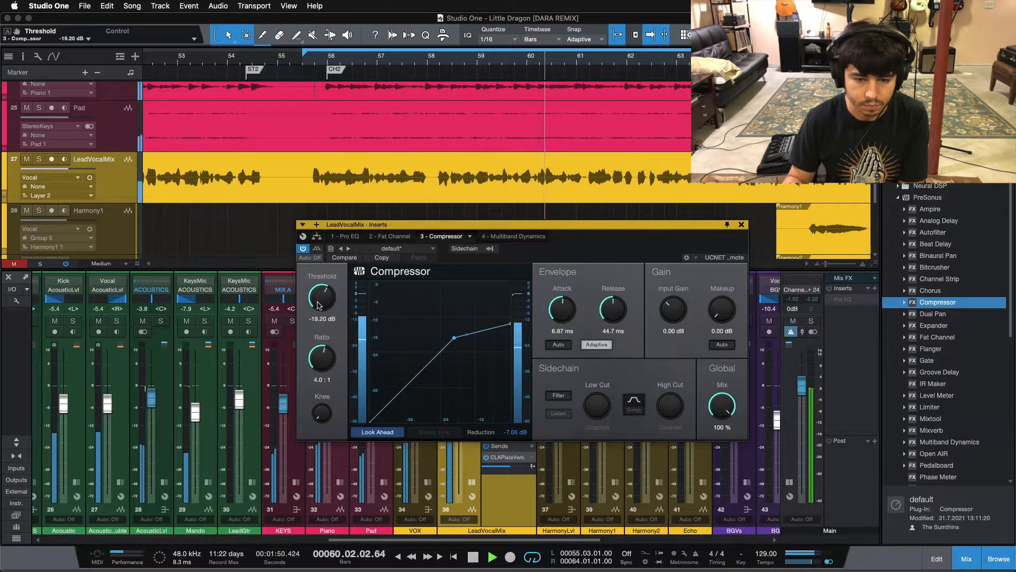
scroll(607, 314, "down", 2)
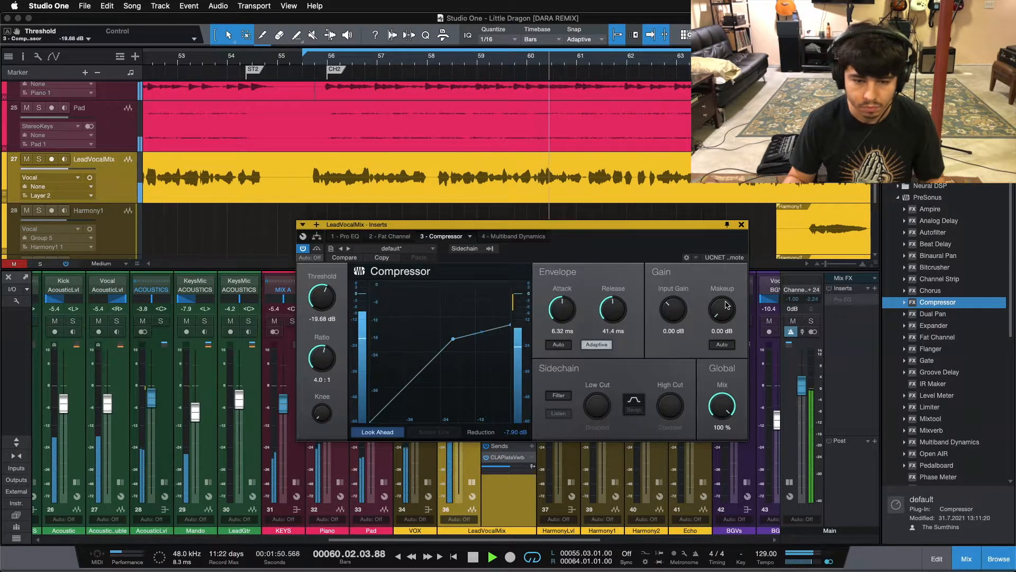
Step: Raise the Compressor's makeup gain to 4.32 dB while the mix plays, moving its window clear of the LeadVocalMix fader and back
scroll(724, 308, "up", 3)
scroll(724, 309, "up", 5)
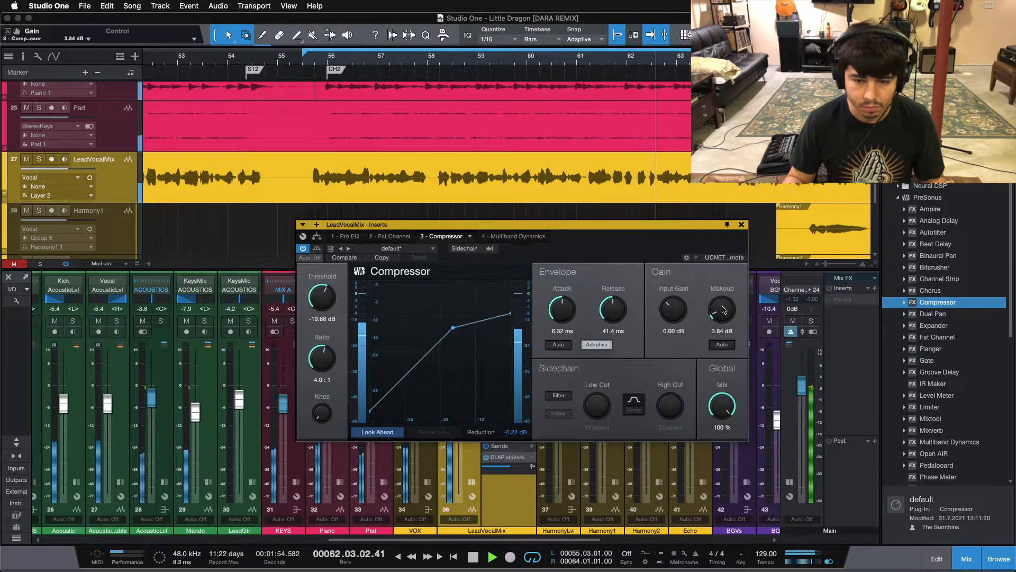
scroll(724, 309, "down", 1)
left_click_drag(661, 260, 854, 266)
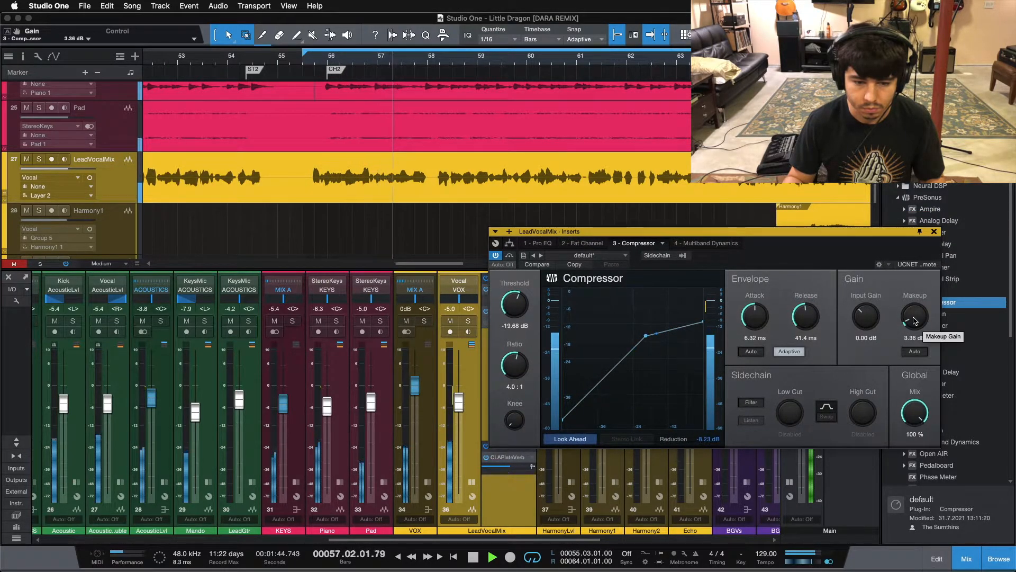
scroll(915, 321, "up", 1)
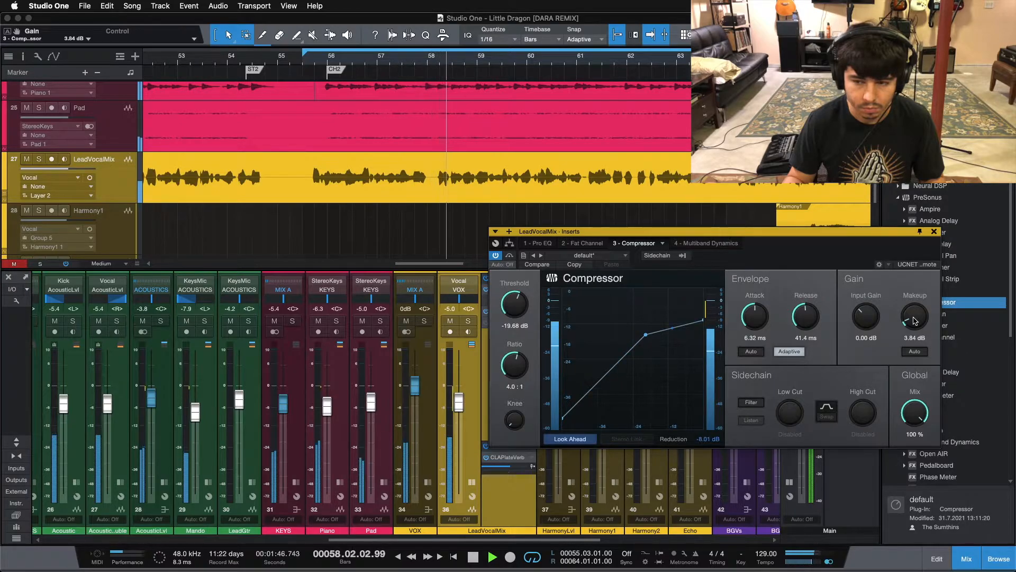
scroll(915, 320, "up", 1)
left_click_drag(741, 231, 487, 233)
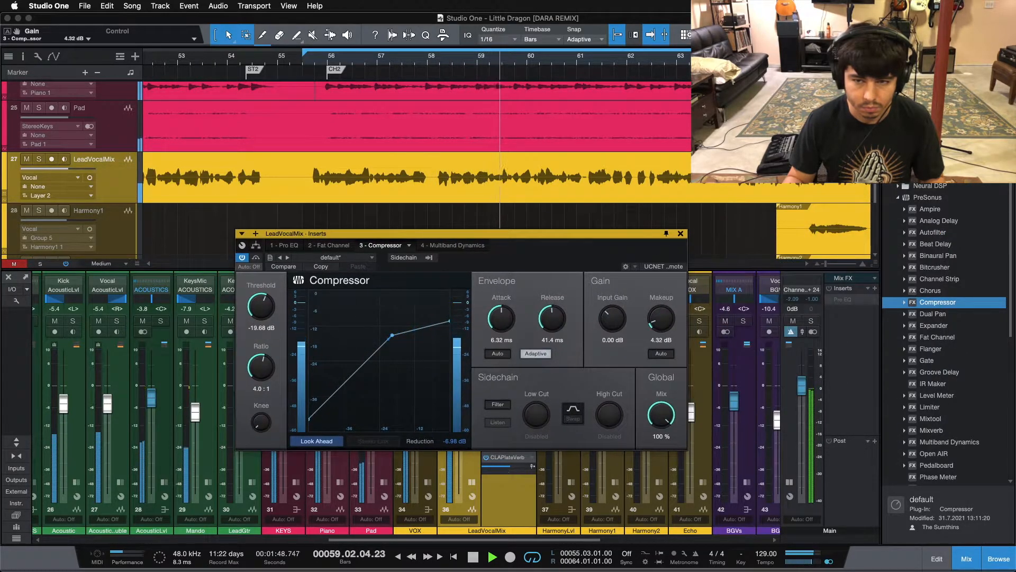
Step: Play the full mix from about bar 64 to hear the compressed vocal, and stop playback
key("space")
left_click(727, 56)
key("space")
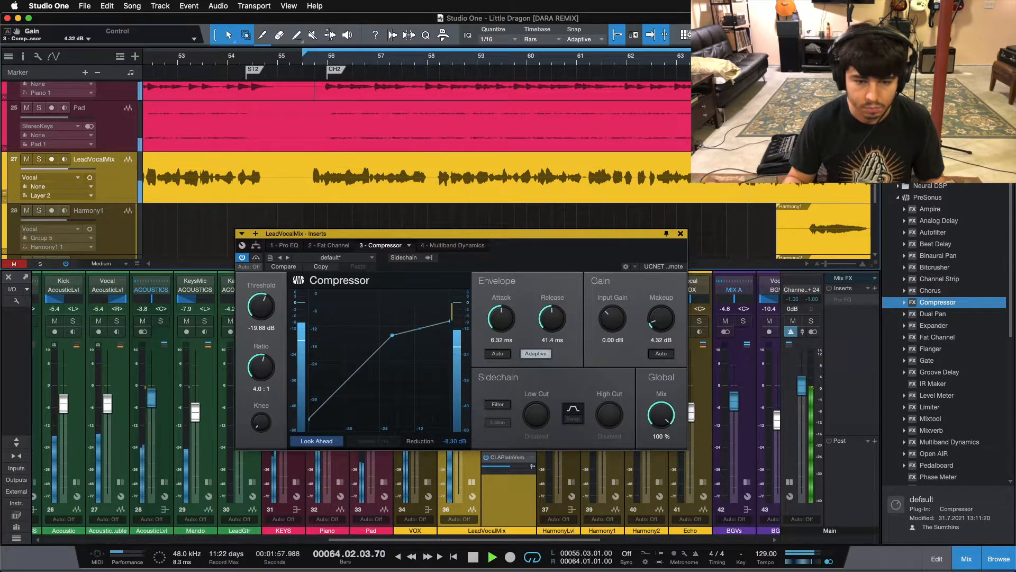
key("space")
key("space")
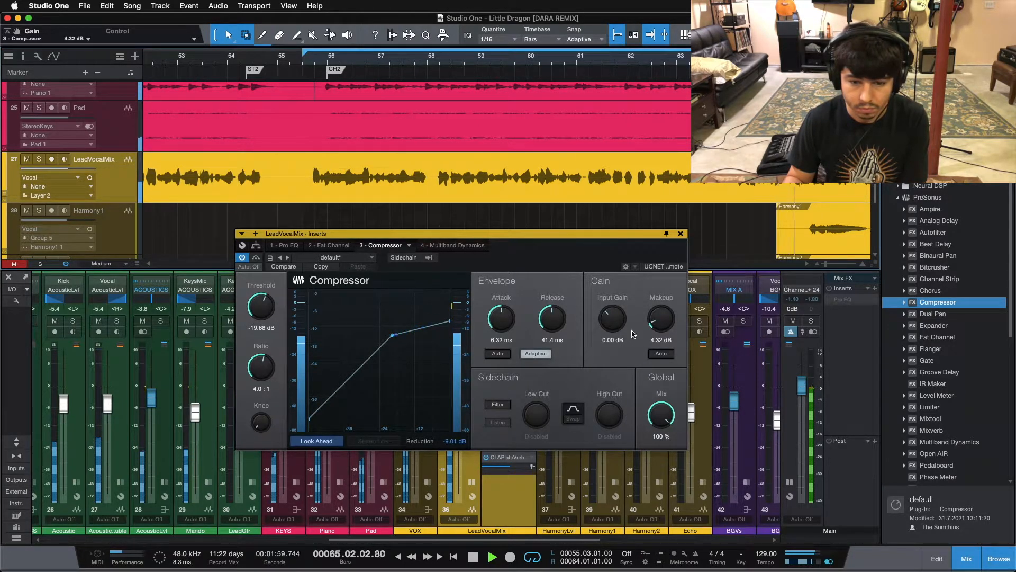
key("space")
Step: Bypass the Compressor, solo LeadVocalMix, play from the loop start and turn off its CLAPlateVerb send
left_click(255, 257)
key("s")
key("KP_1")
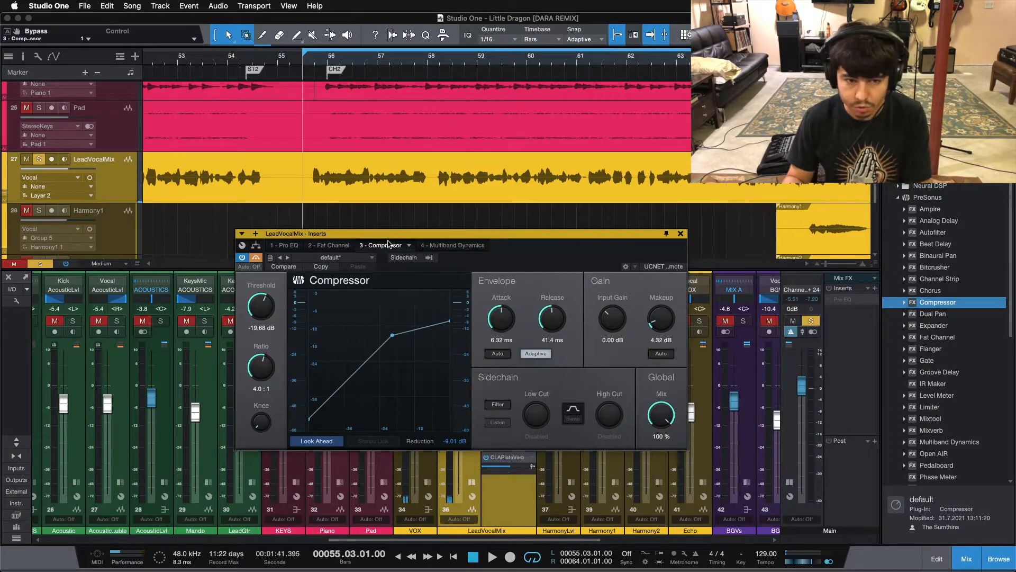
key("space")
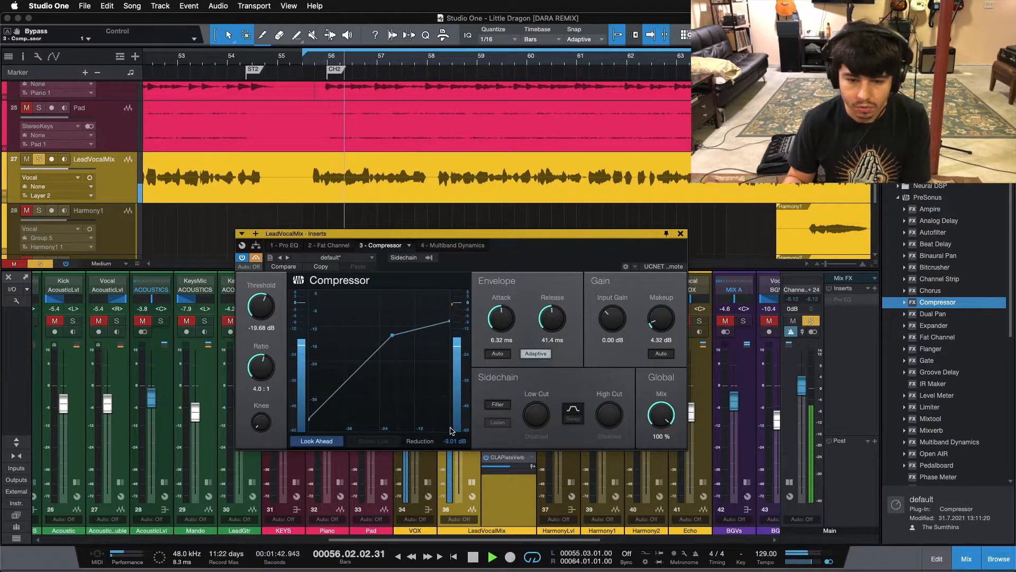
left_click(486, 456)
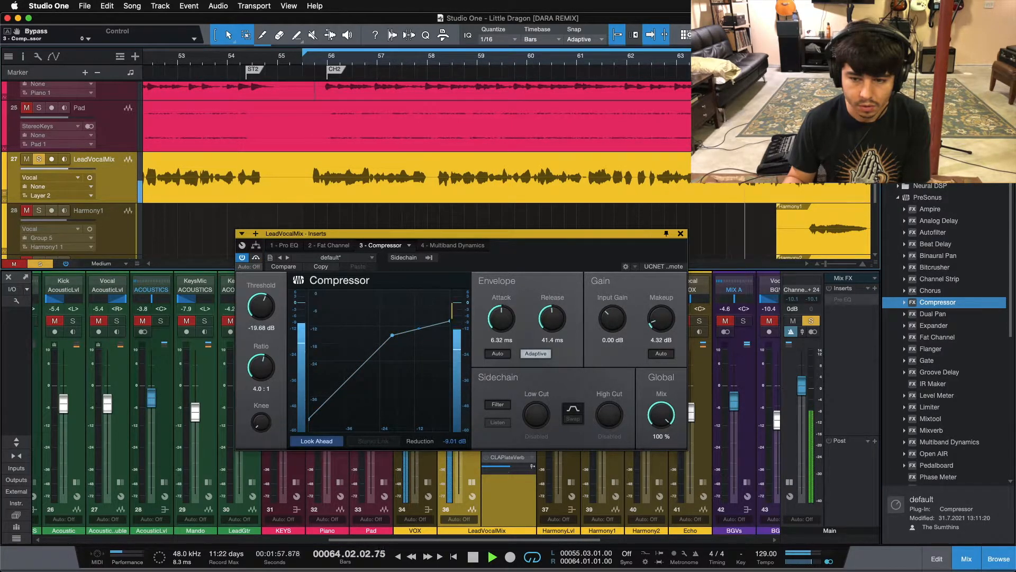
Step: Raise the Compressor's makeup gain to 4.80 dB and toggle its bypass on and off for comparison, leaving it active
scroll(670, 318, "up", 2)
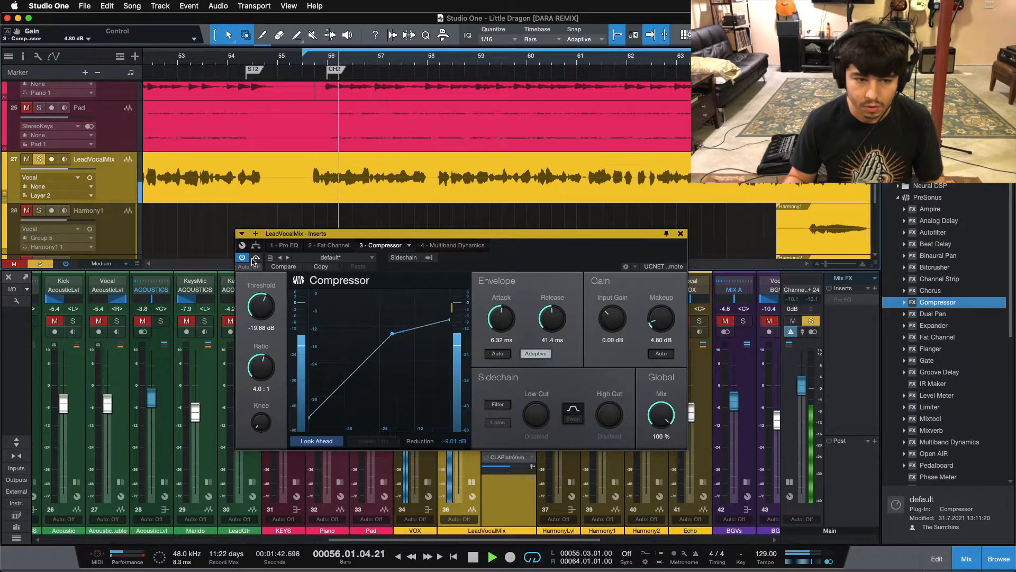
left_click(255, 258)
left_click(254, 258)
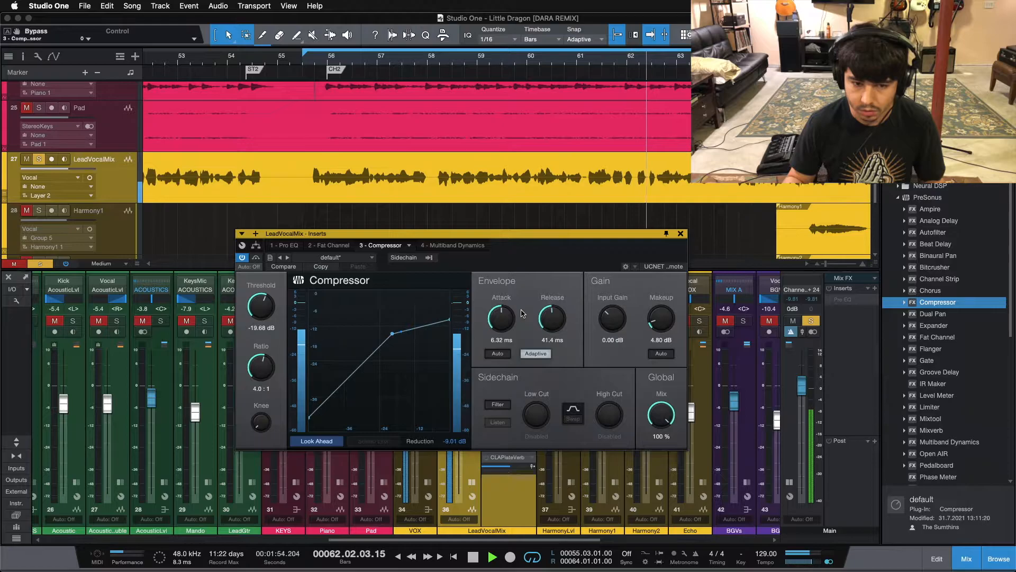
Step: Set the Compressor's release to 38.4 ms and audition the soloed vocal from about bar 61
key("space")
scroll(552, 318, "down", 2)
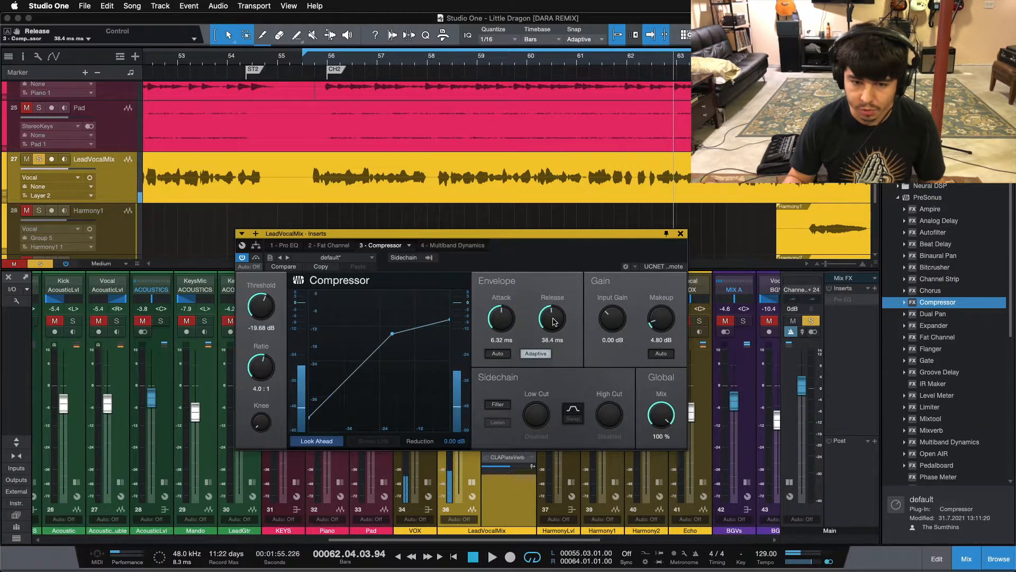
left_click(580, 62)
key("space")
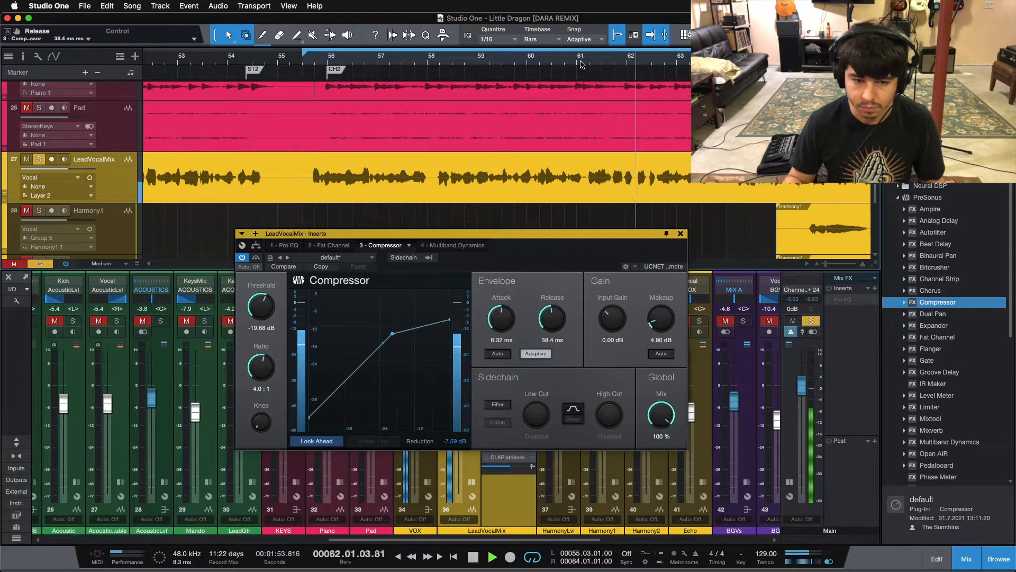
key("space")
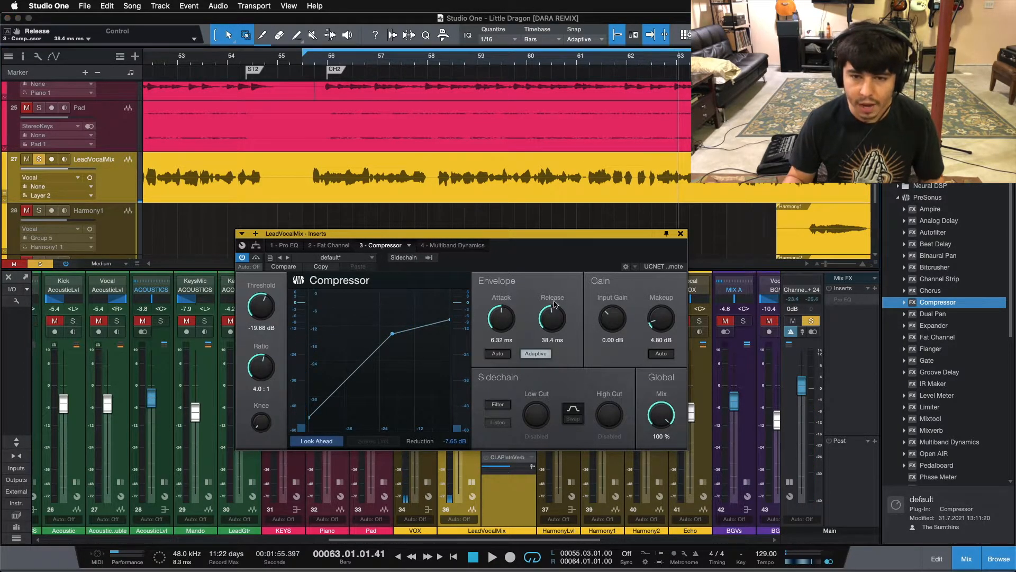
left_click(589, 56)
key("space")
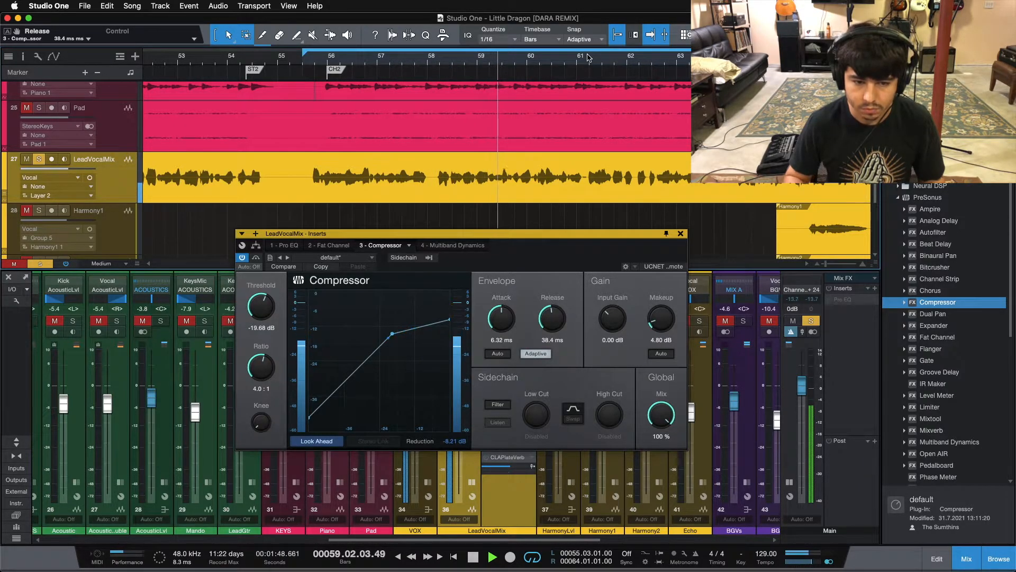
key("space")
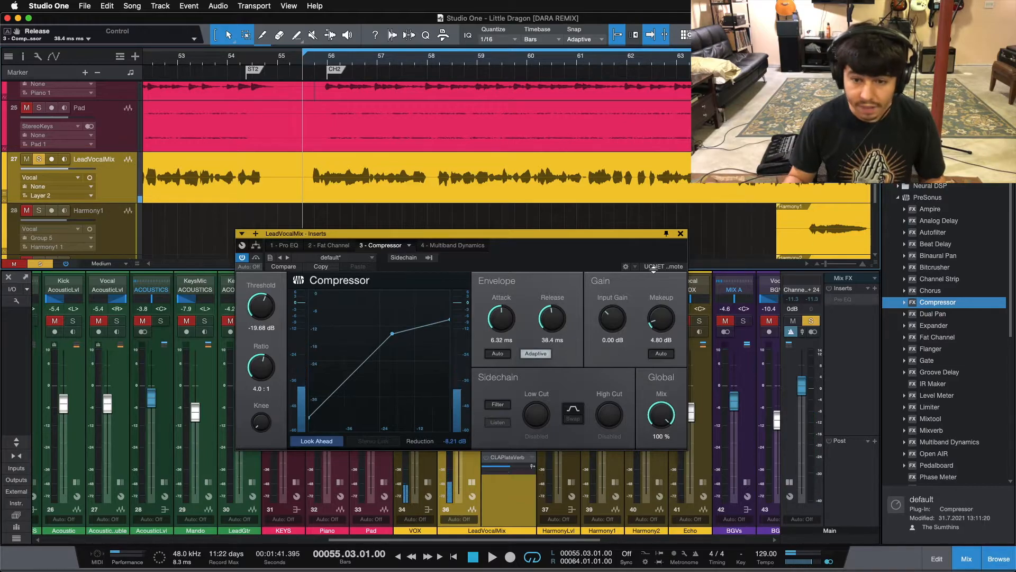
Step: Play the soloed vocal with the Multiband Dynamics de-esser window open, and reopen the Compressor on LeadVocalMix with playback stopped
left_click(681, 234)
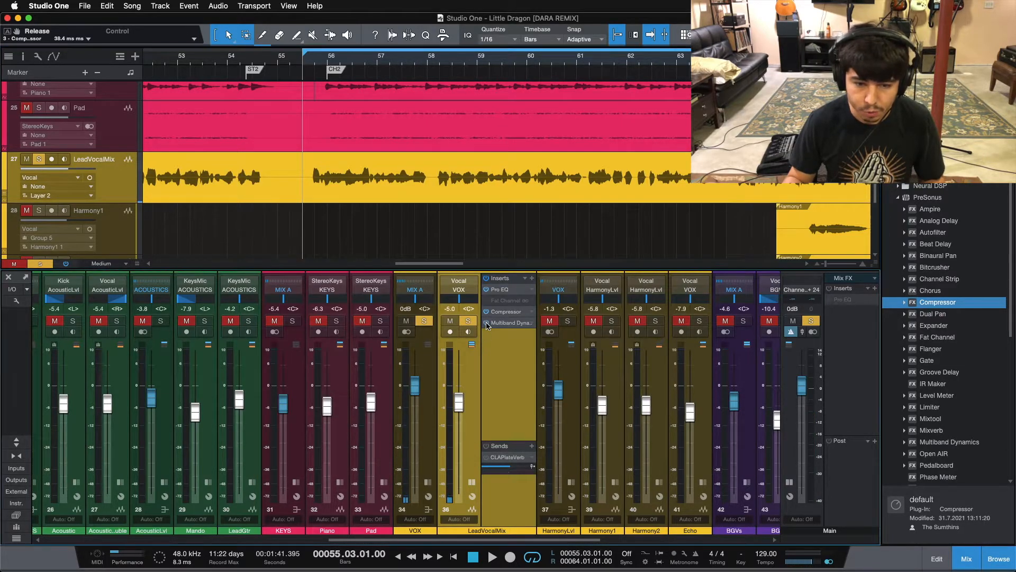
left_click(506, 323)
key("space")
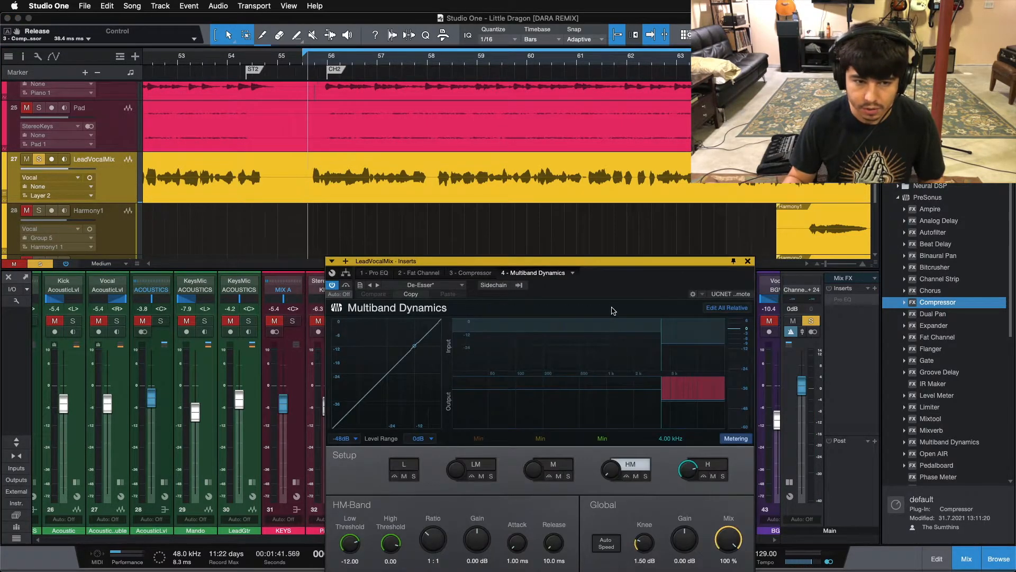
left_click_drag(622, 306, 620, 275)
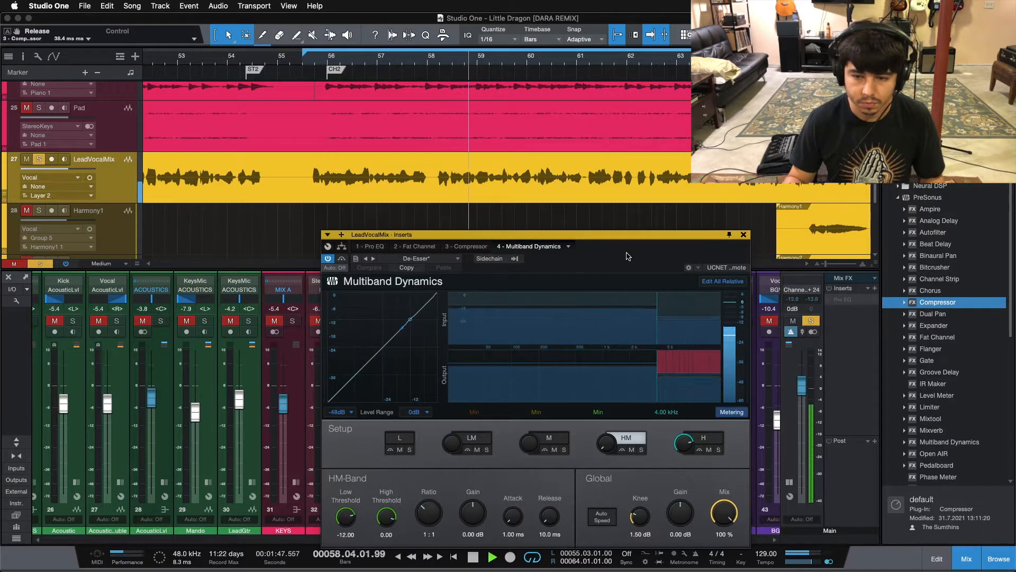
left_click(743, 235)
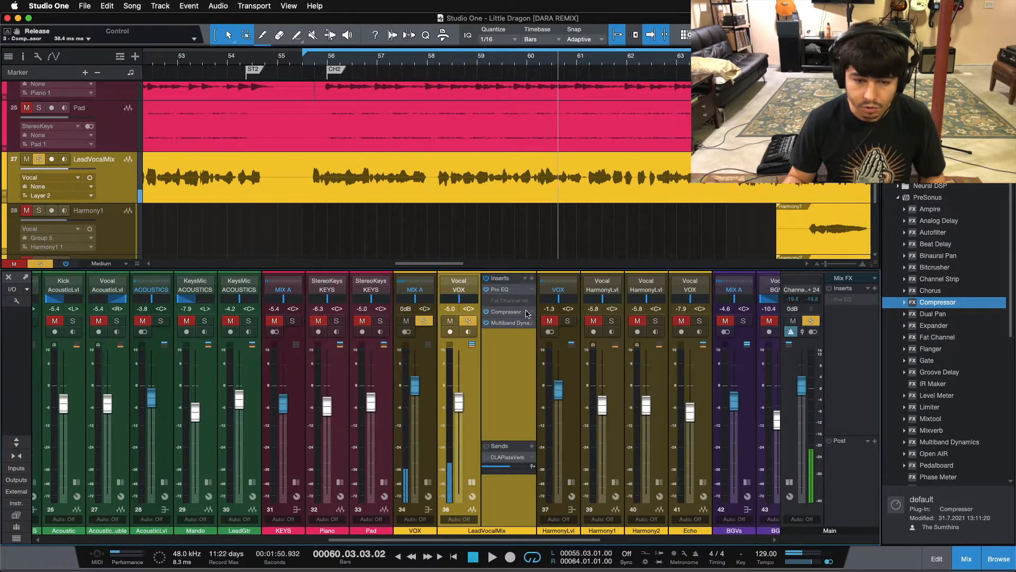
left_click(521, 312)
key("space")
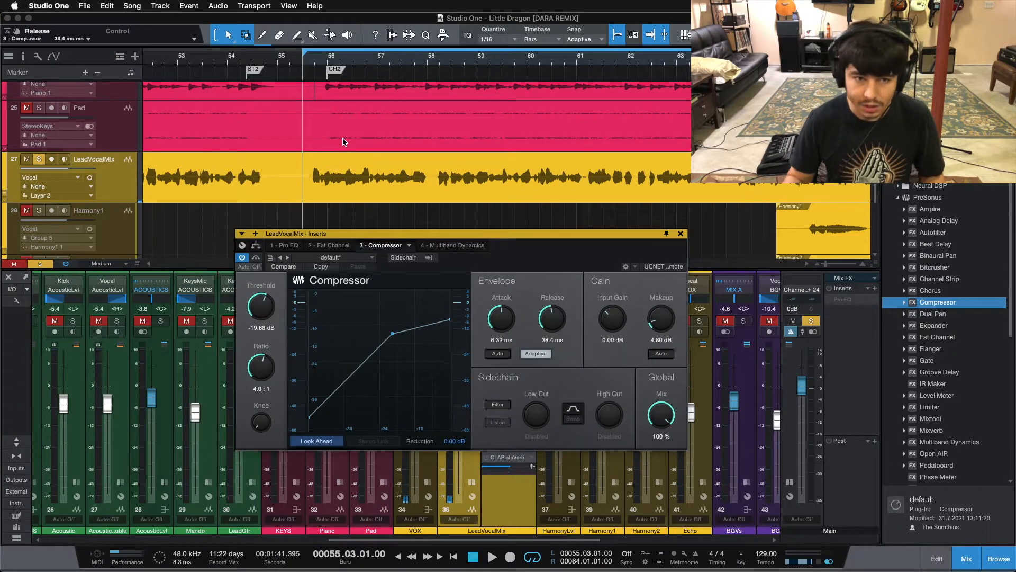
left_click_drag(542, 262, 569, 245)
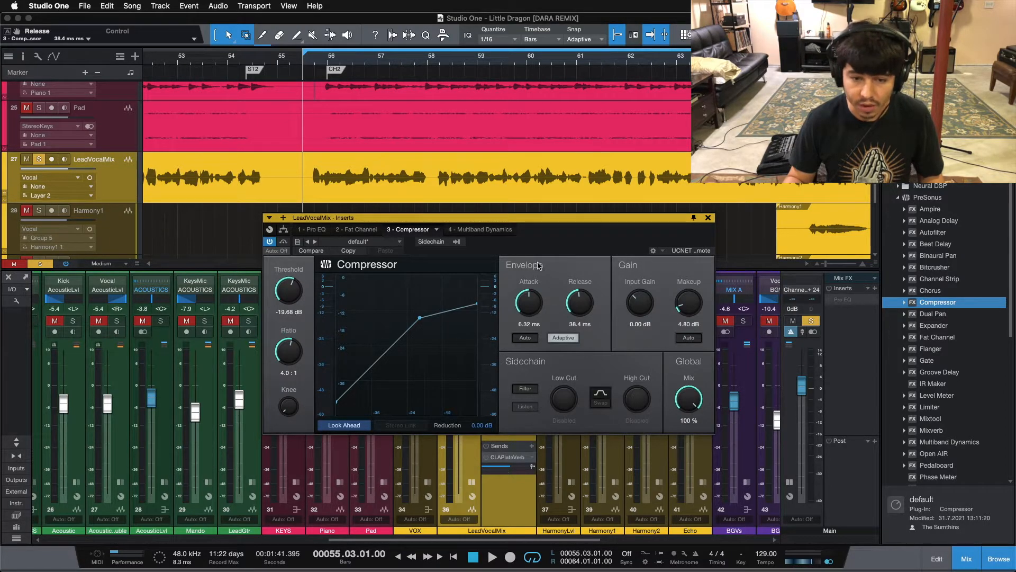
left_click_drag(569, 239, 573, 244)
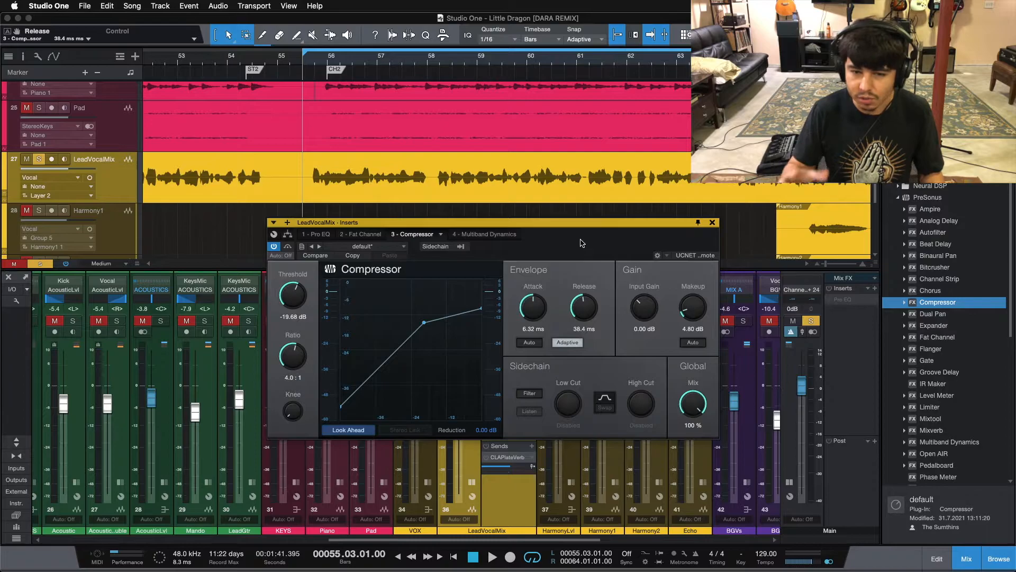
left_click_drag(582, 243, 587, 243)
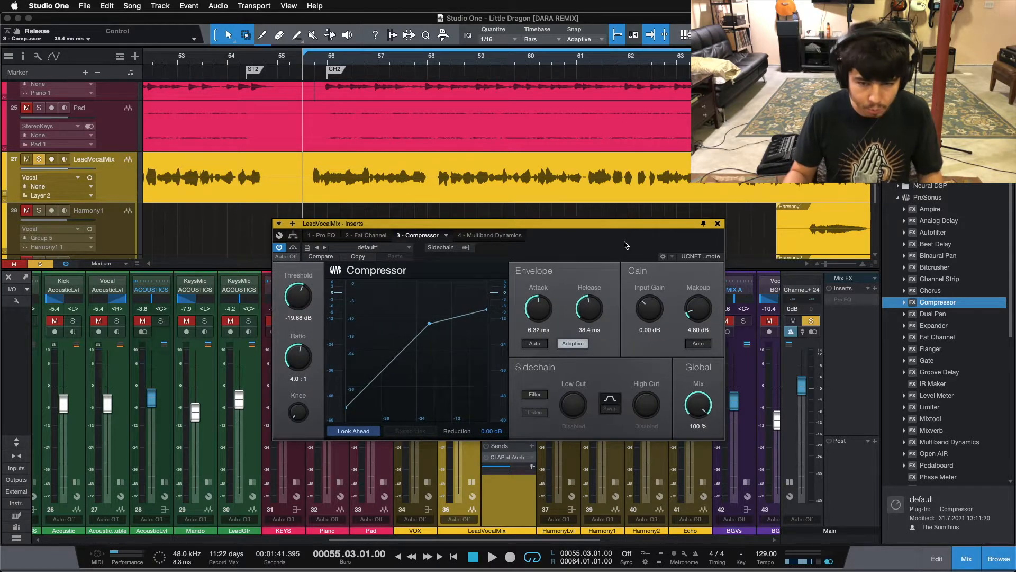
Step: Close the Compressor window, restore LeadVocalMix's CLAPlateVerb send and clear its solo, and play the full mix from the loop start
left_click(718, 224)
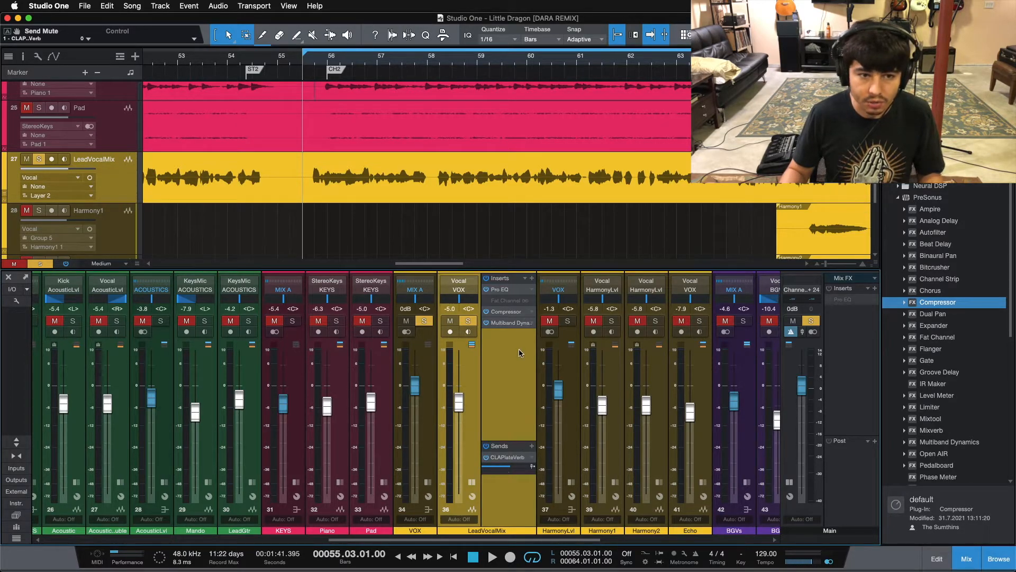
key("shift+s")
key("space")
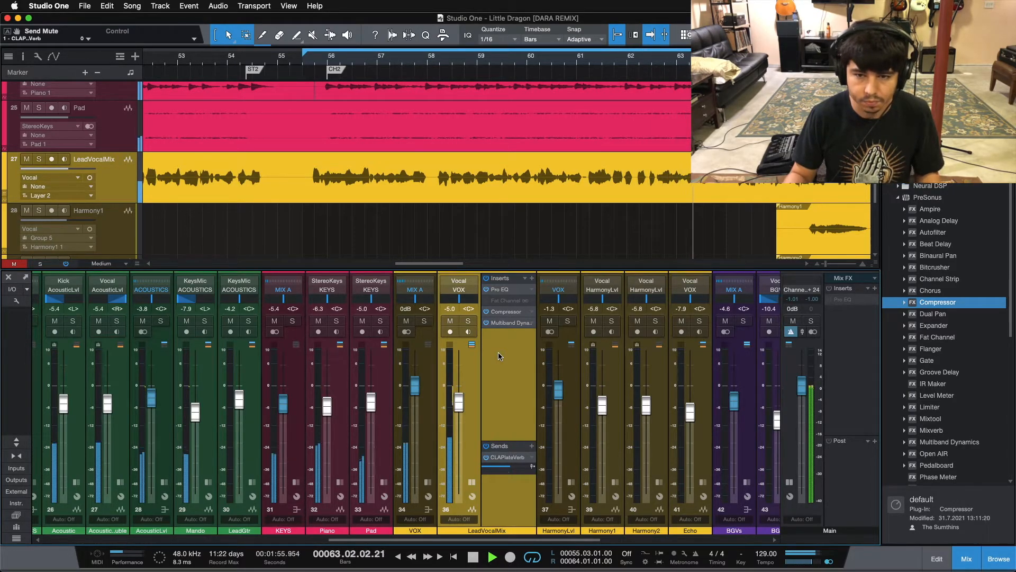
key("space")
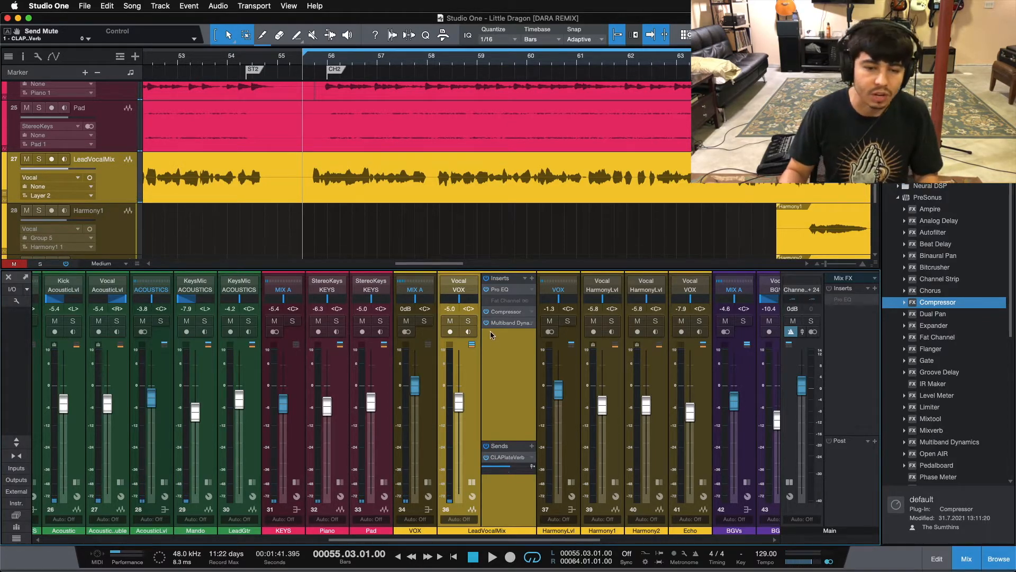
Step: Enable Fat Channel on LeadVocalMix and compare it with the Compressor during full-mix playback by swapping them, ending with Fat Channel active
right_click(495, 306)
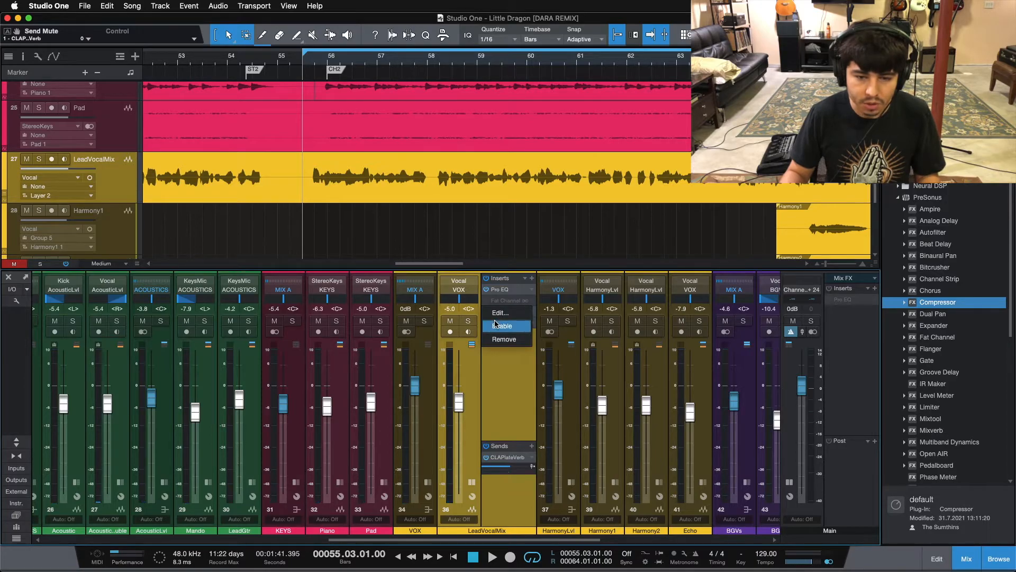
left_click(500, 324)
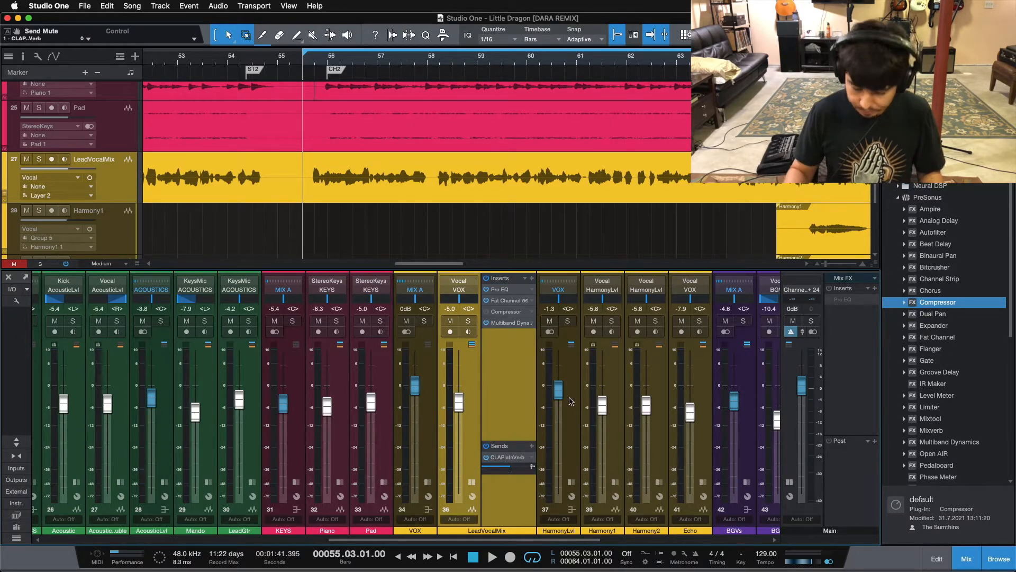
key("space")
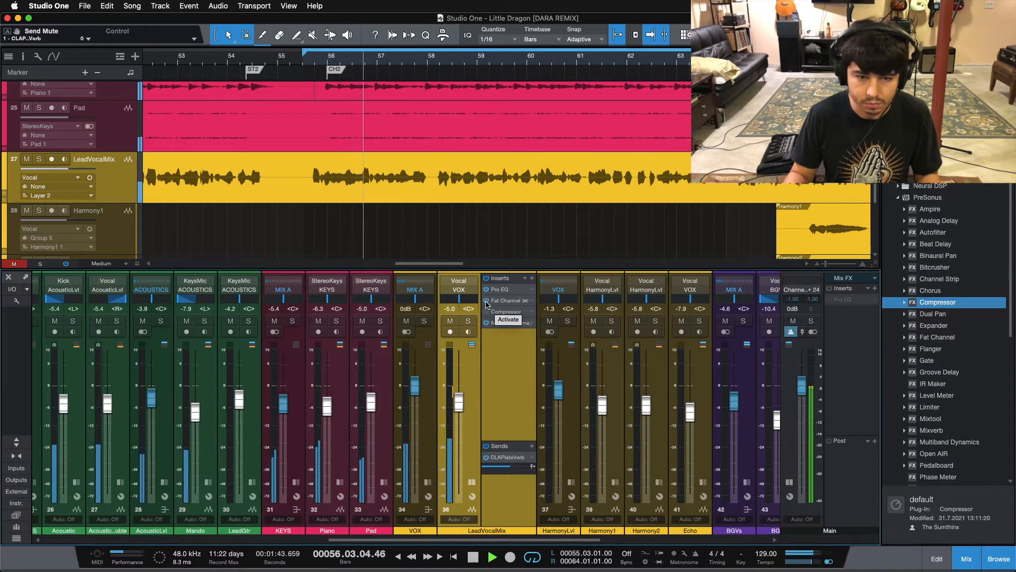
left_click(486, 301)
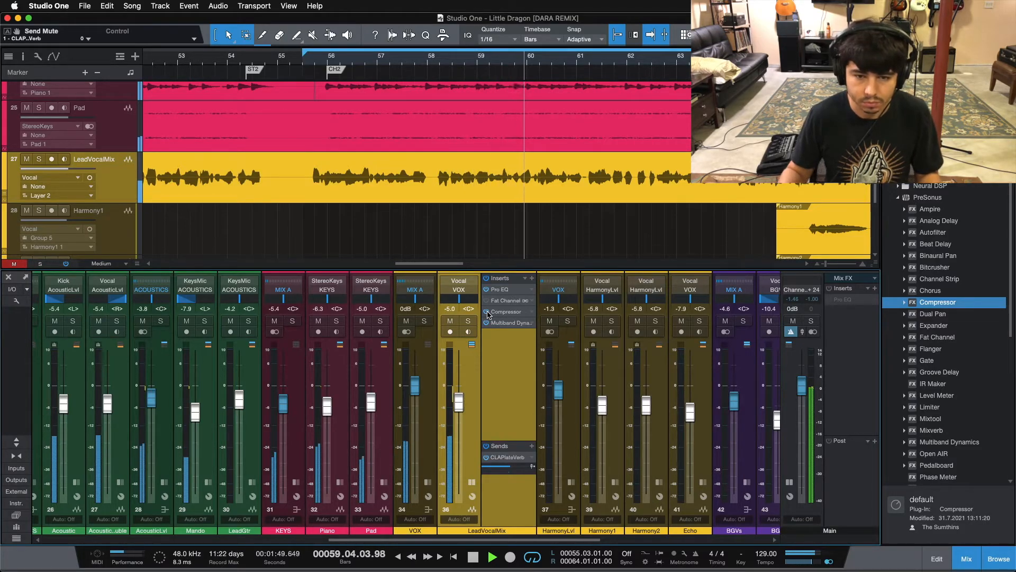
left_click(486, 312)
left_click(485, 301)
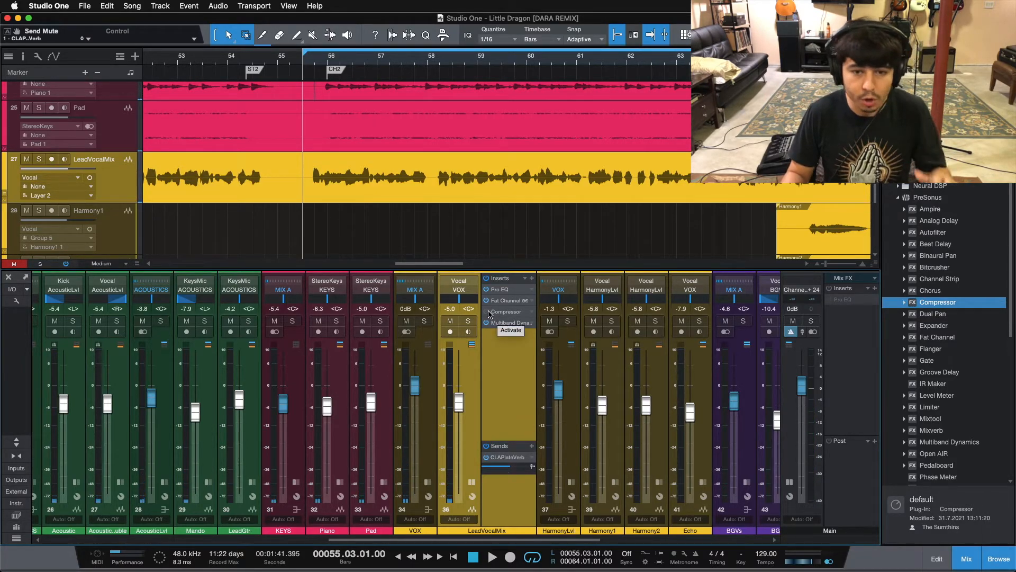
Step: Review the Fat Channel and Compressor settings on LeadVocalMix, and play the full mix with only the Compressor of the two active
left_click(500, 301)
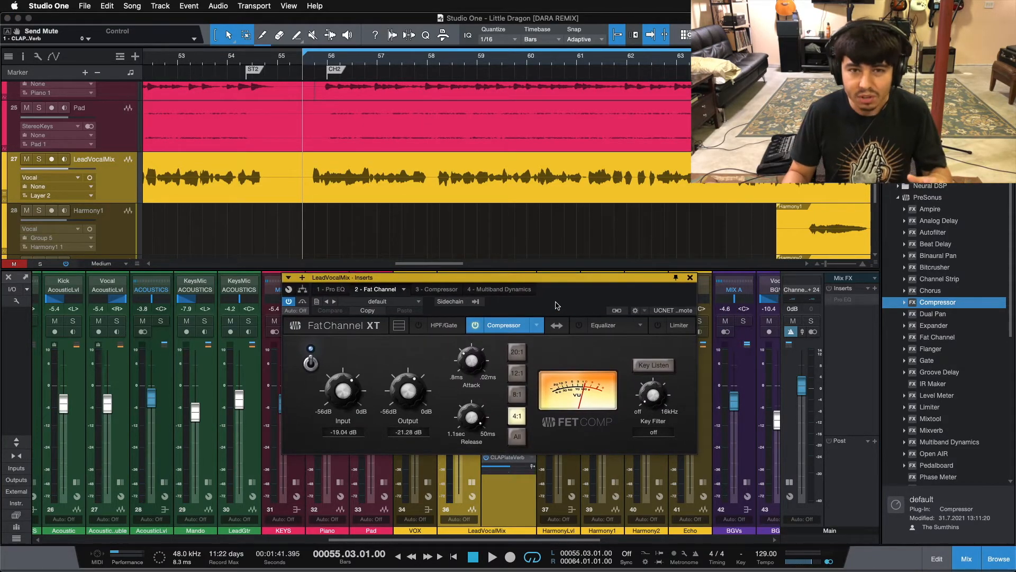
left_click(690, 278)
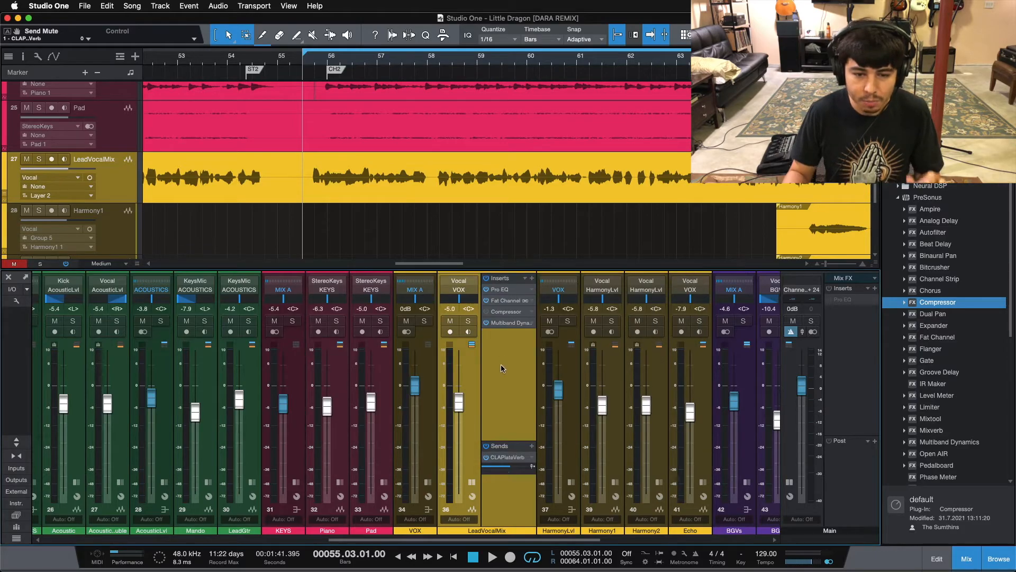
left_click(500, 314)
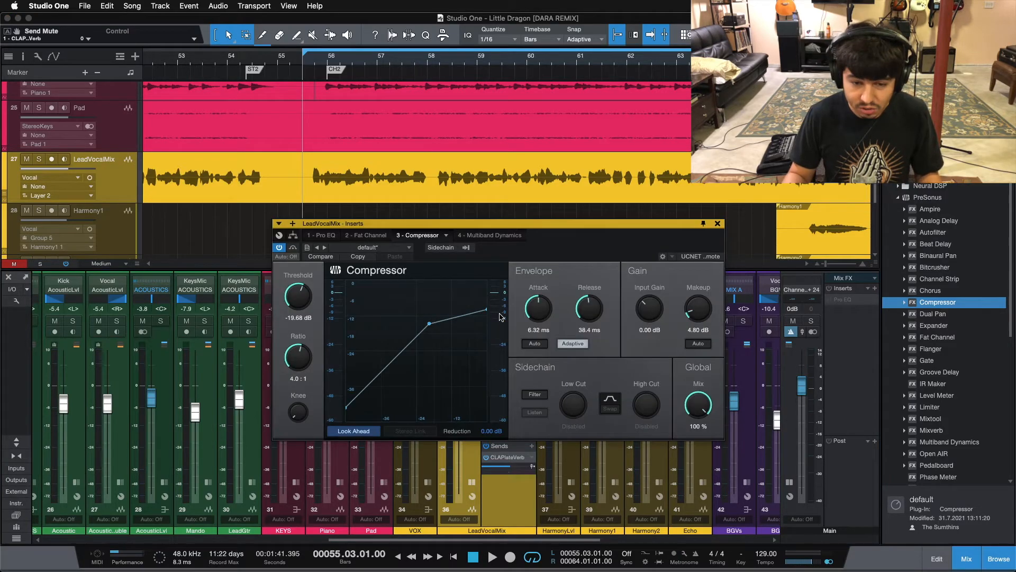
left_click(717, 225)
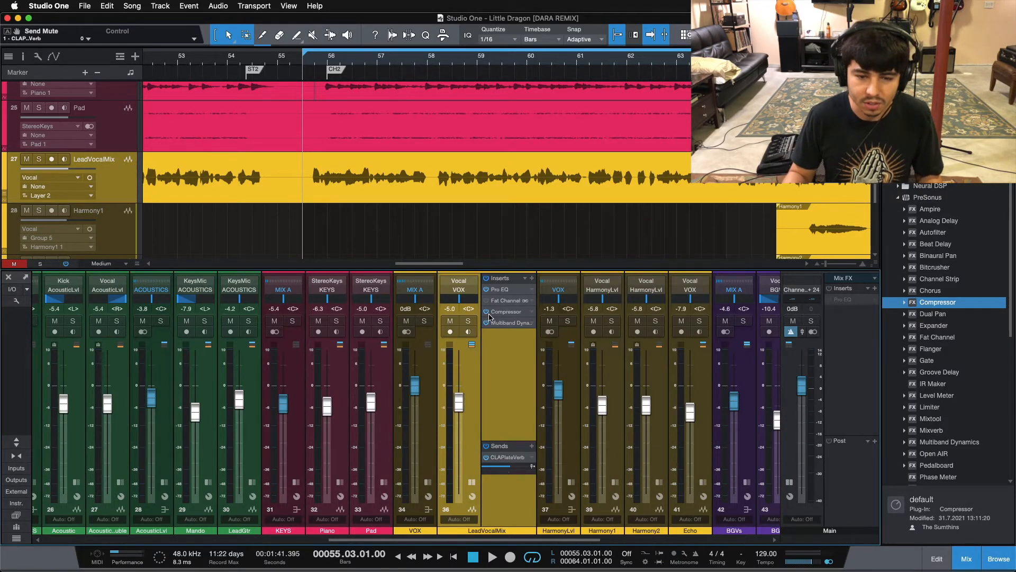
key("space")
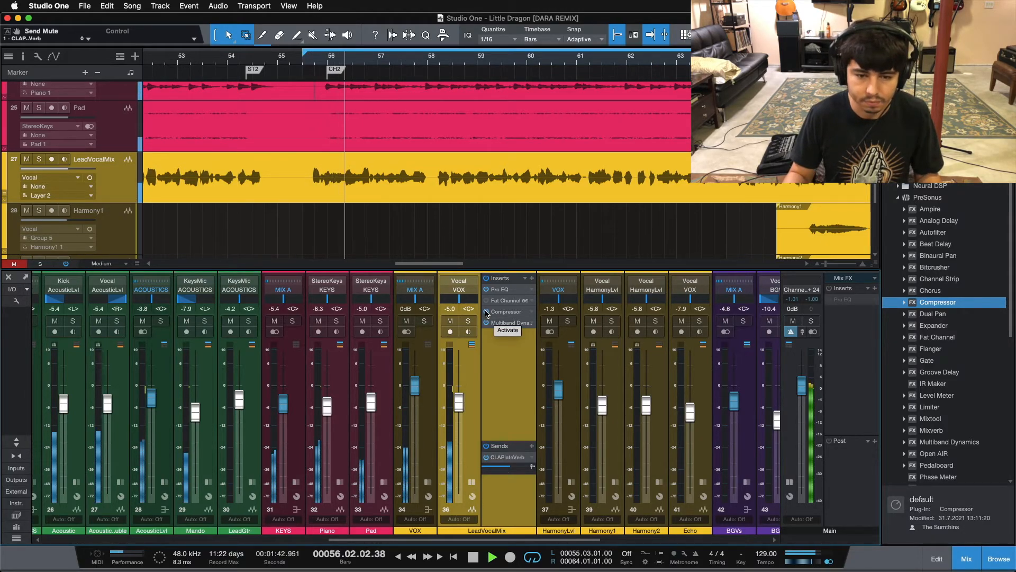